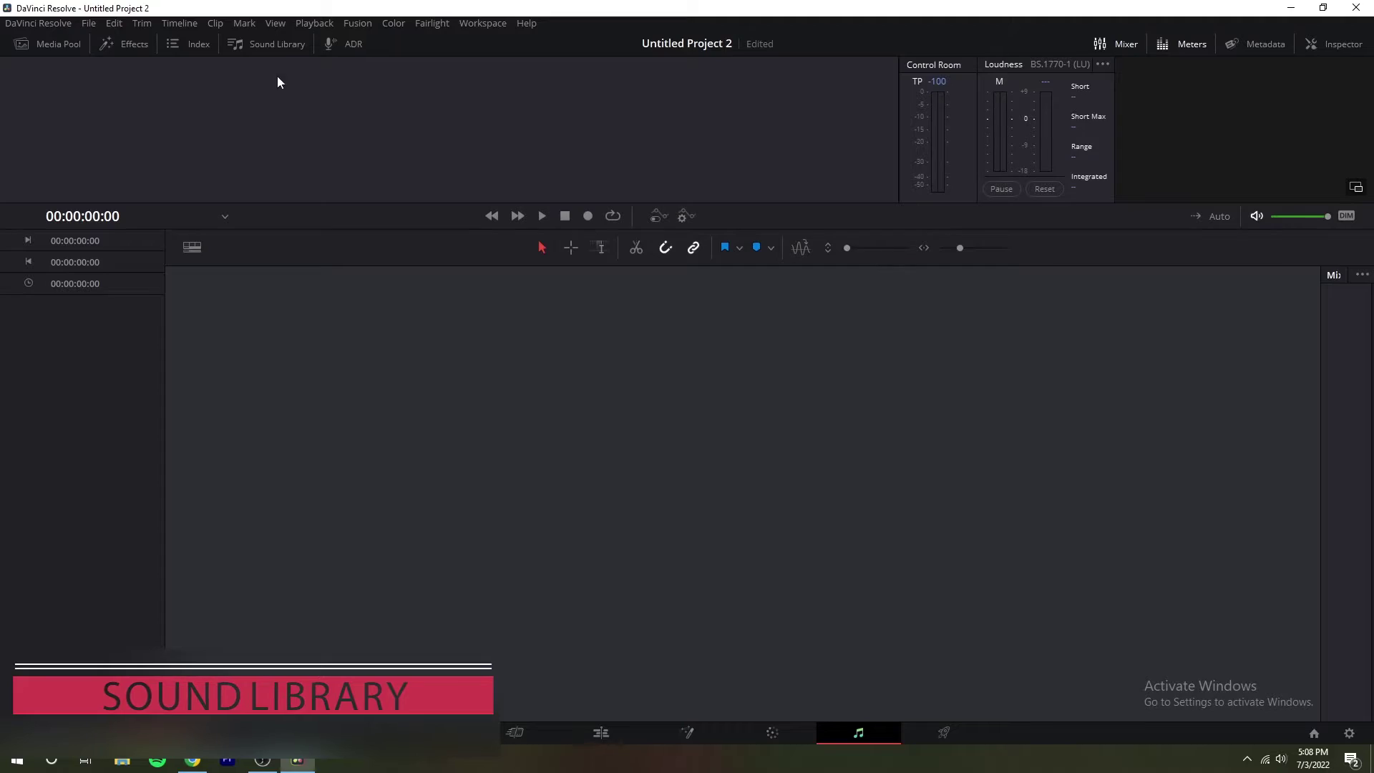
Step: Show the Sound Library beside the Fairlight timeline, open its options menu and confirm a library folder
left_click(277, 44)
left_click(469, 67)
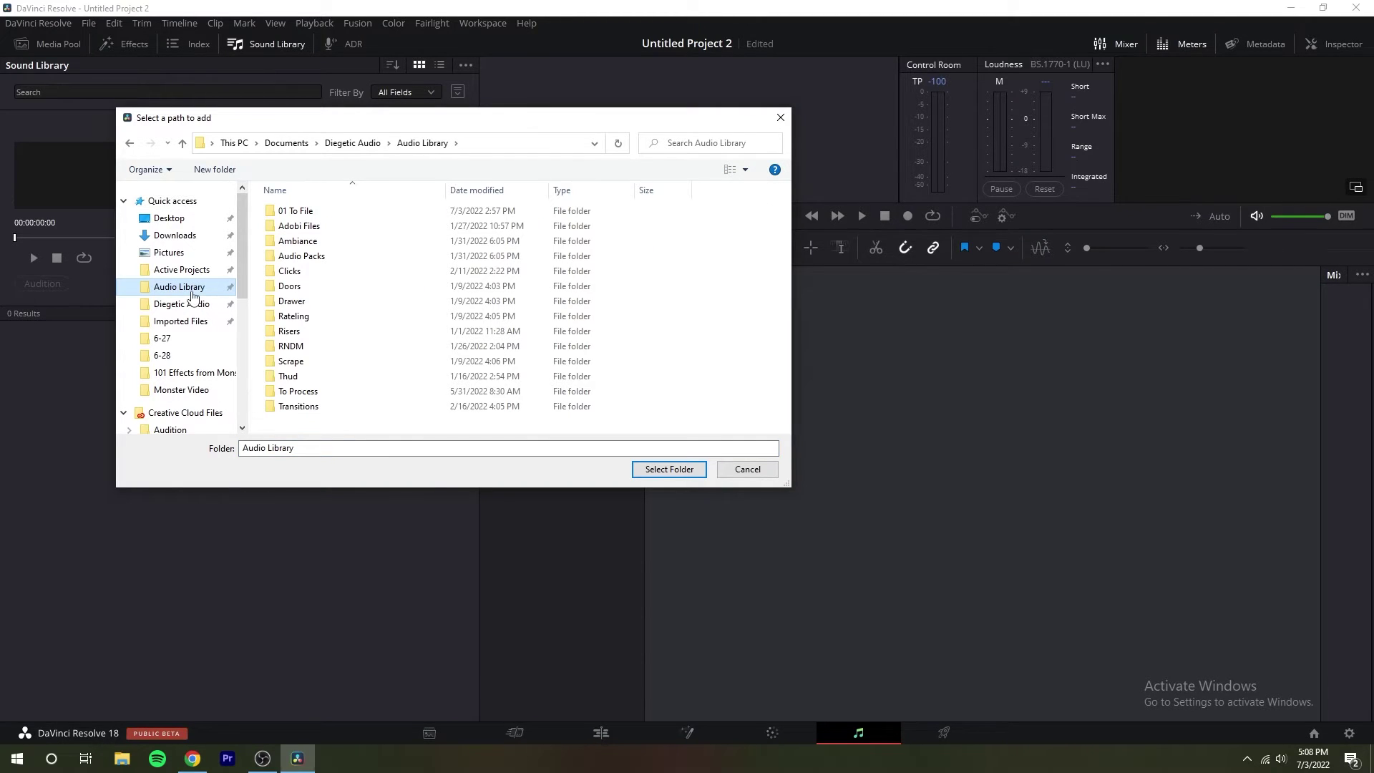
left_click(673, 471)
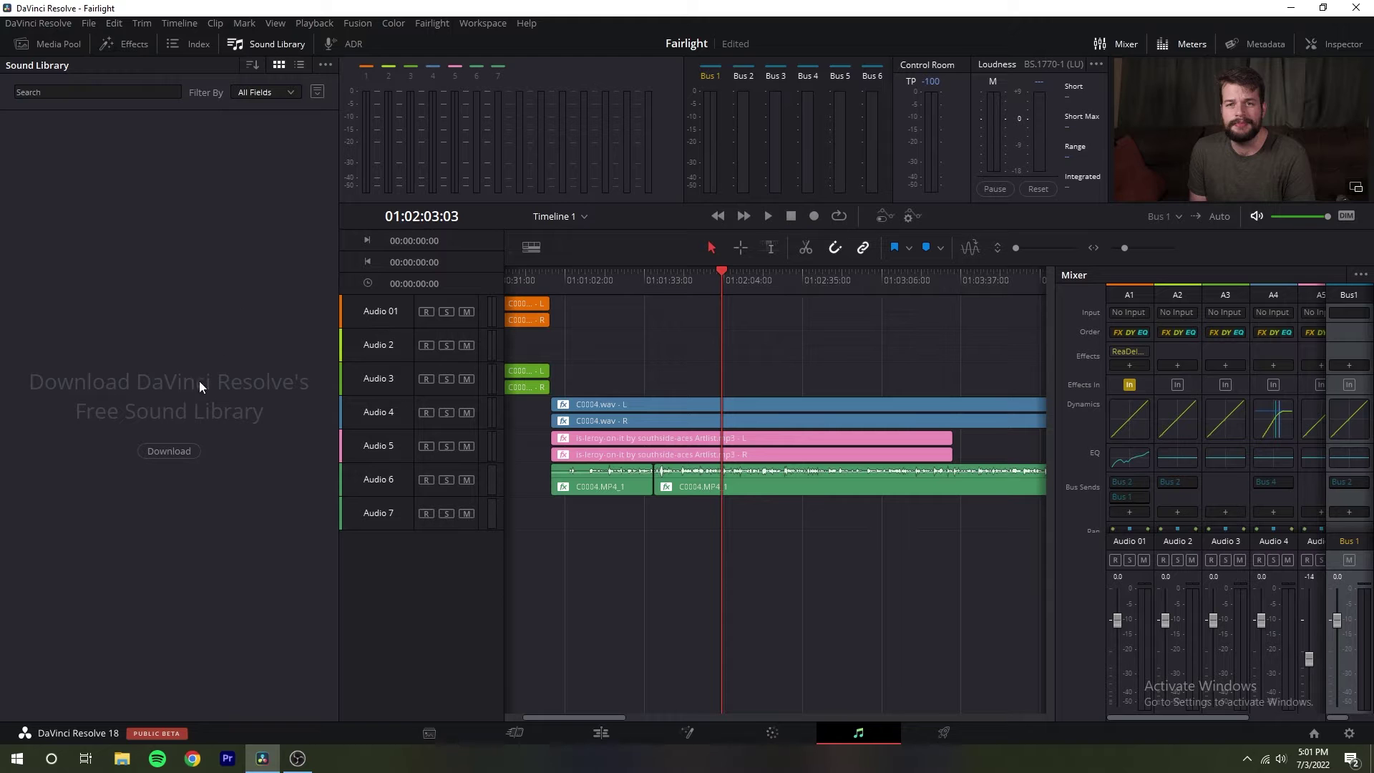
Step: Download Blackmagic_Fairlight_Sound_Library_Windows.zip from the Blackmagic Design website into Downloads
left_click(176, 452)
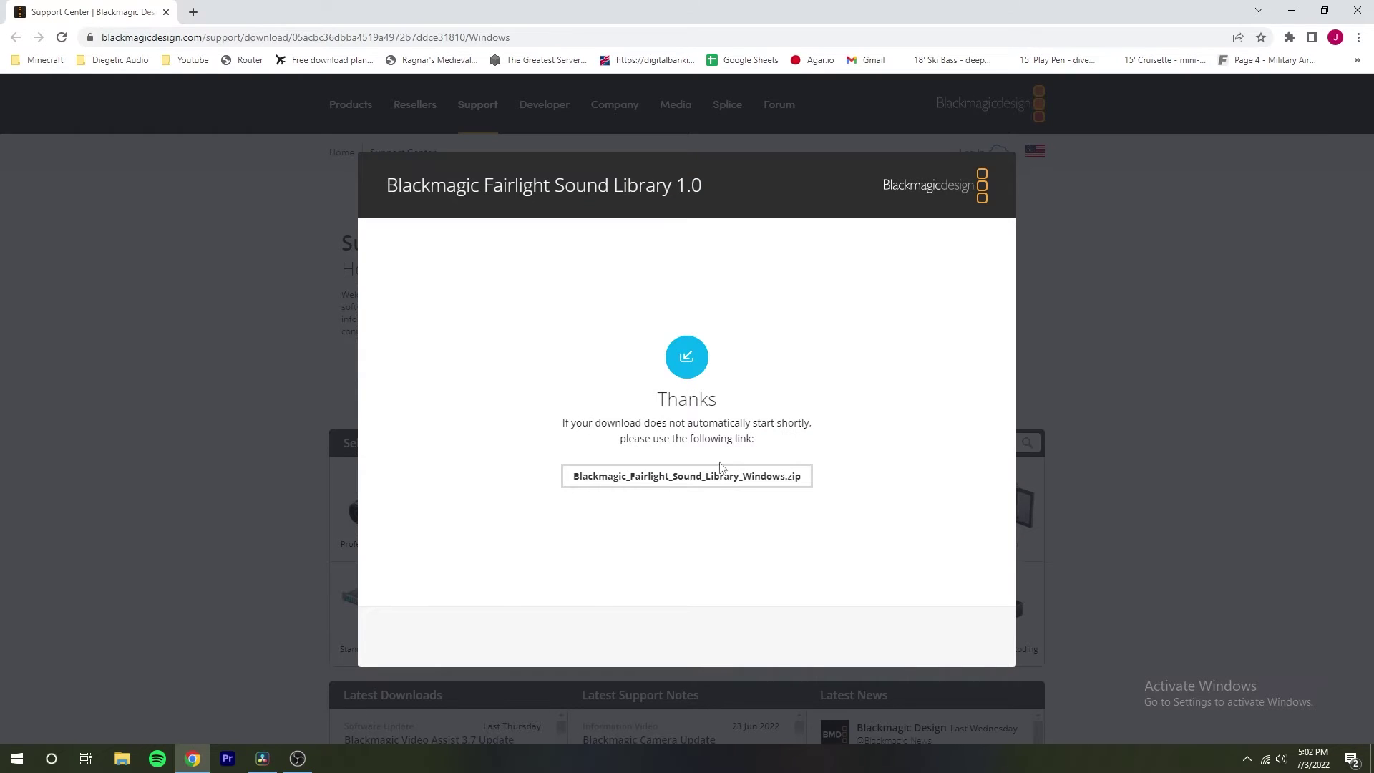
left_click(716, 477)
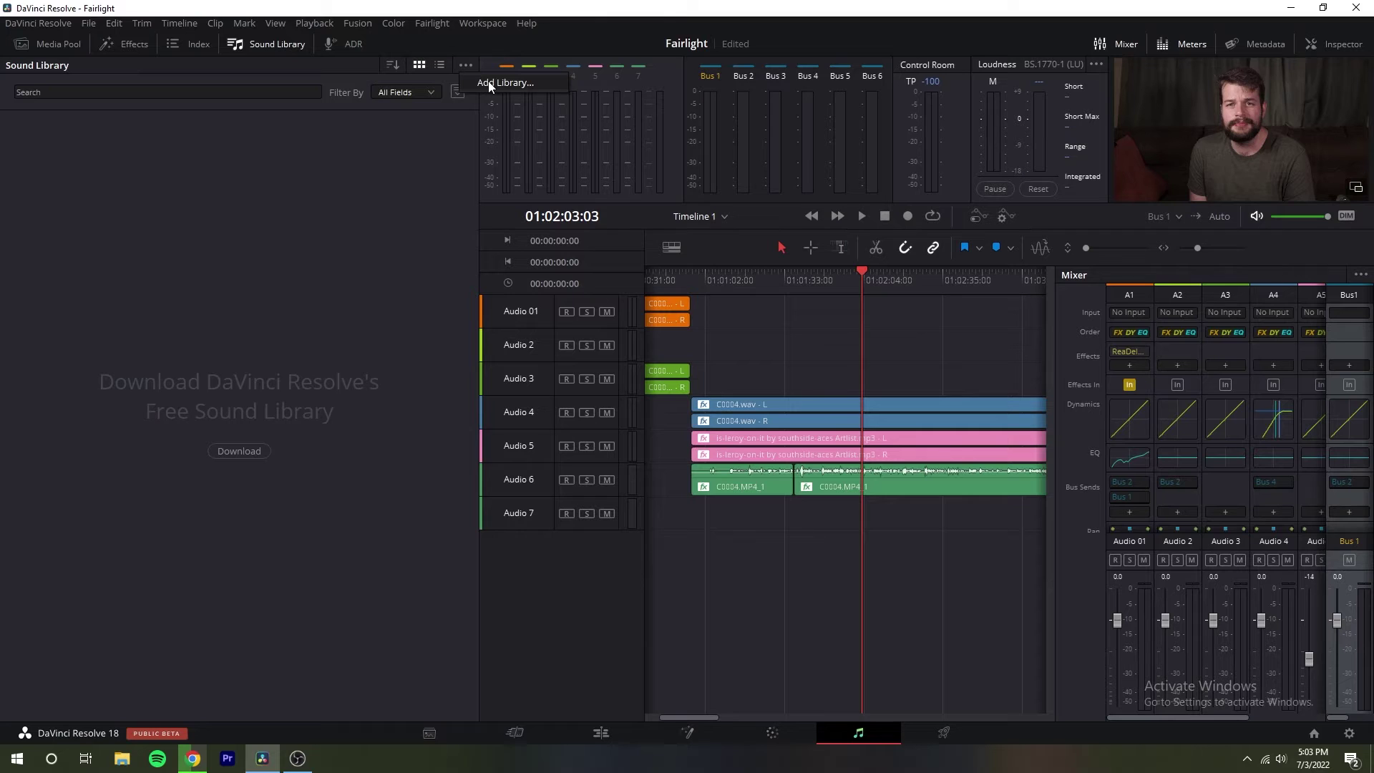
Step: Register the Audio Library folder as a sound library and rescan it
left_click(460, 97)
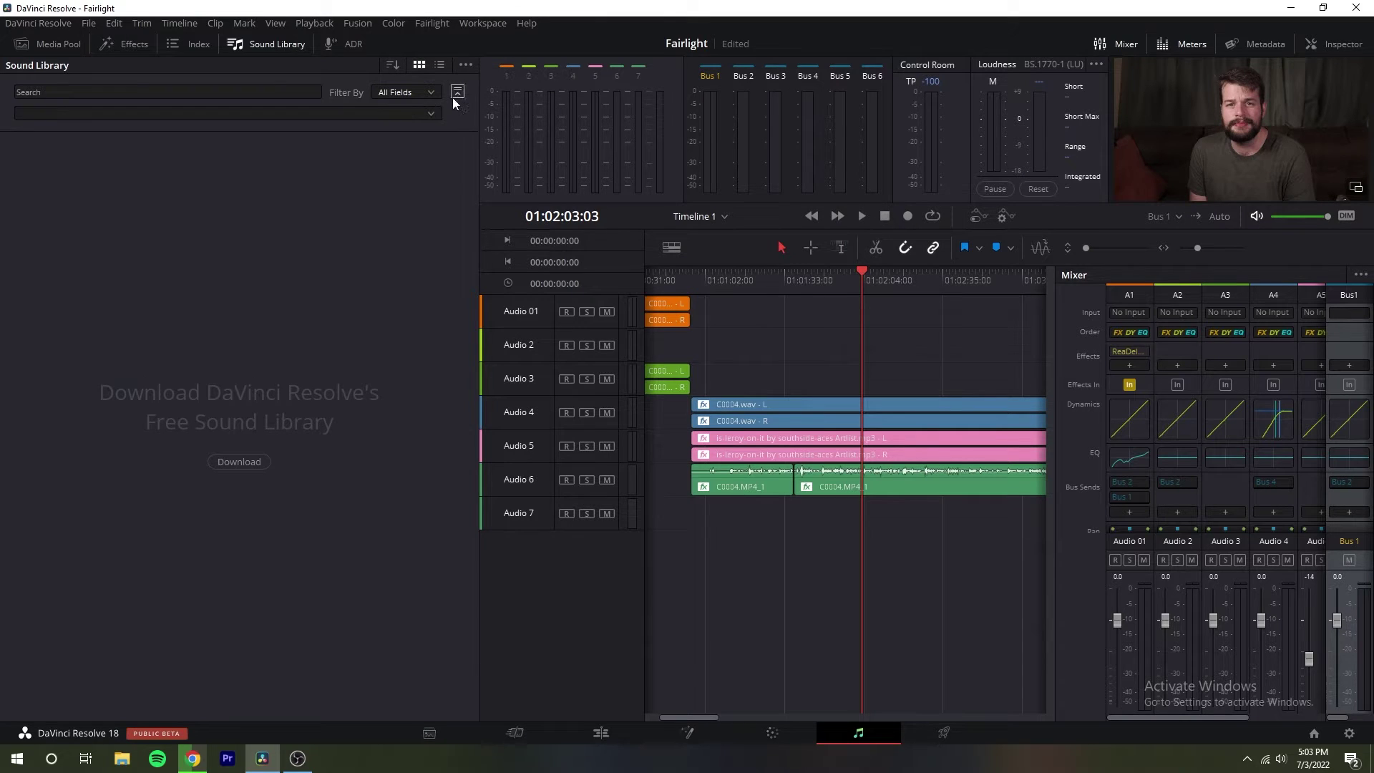
left_click(434, 113)
left_click(96, 135)
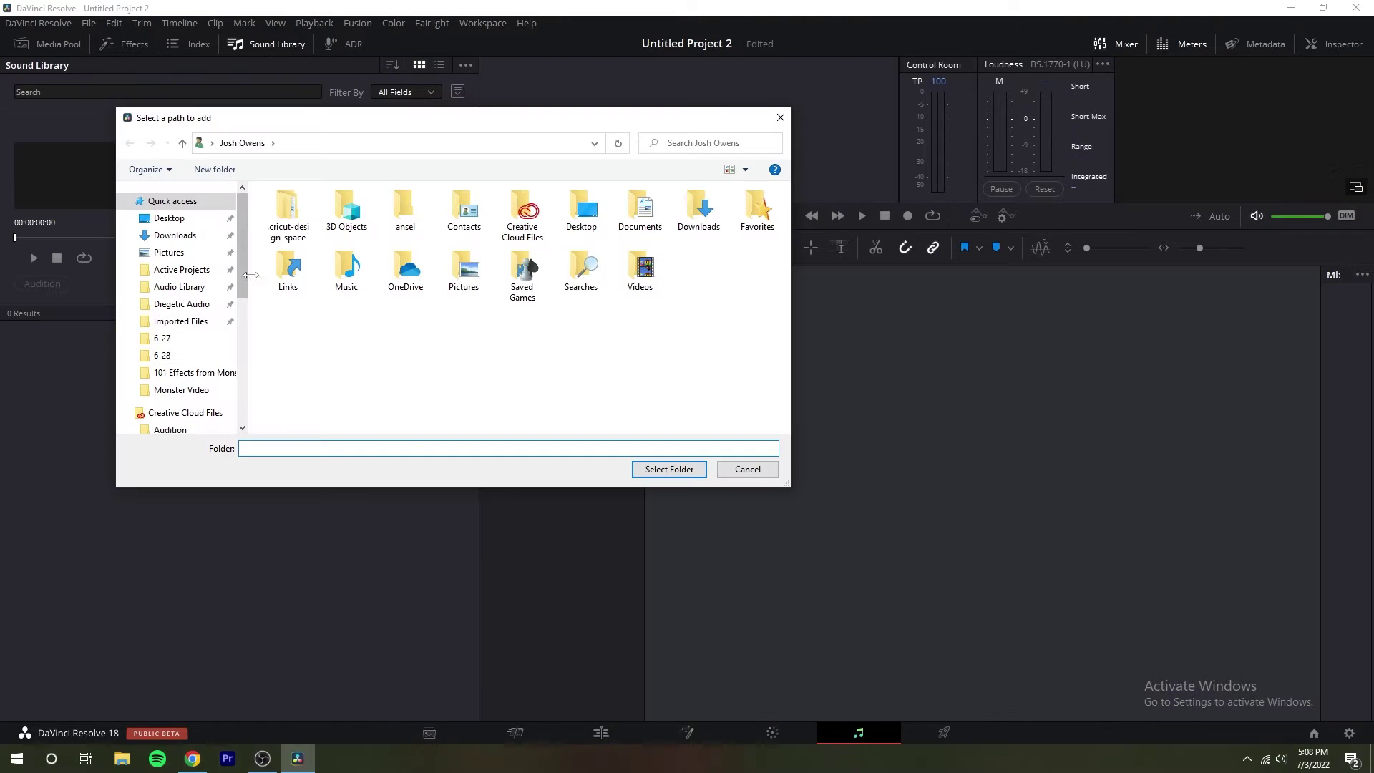
left_click(192, 289)
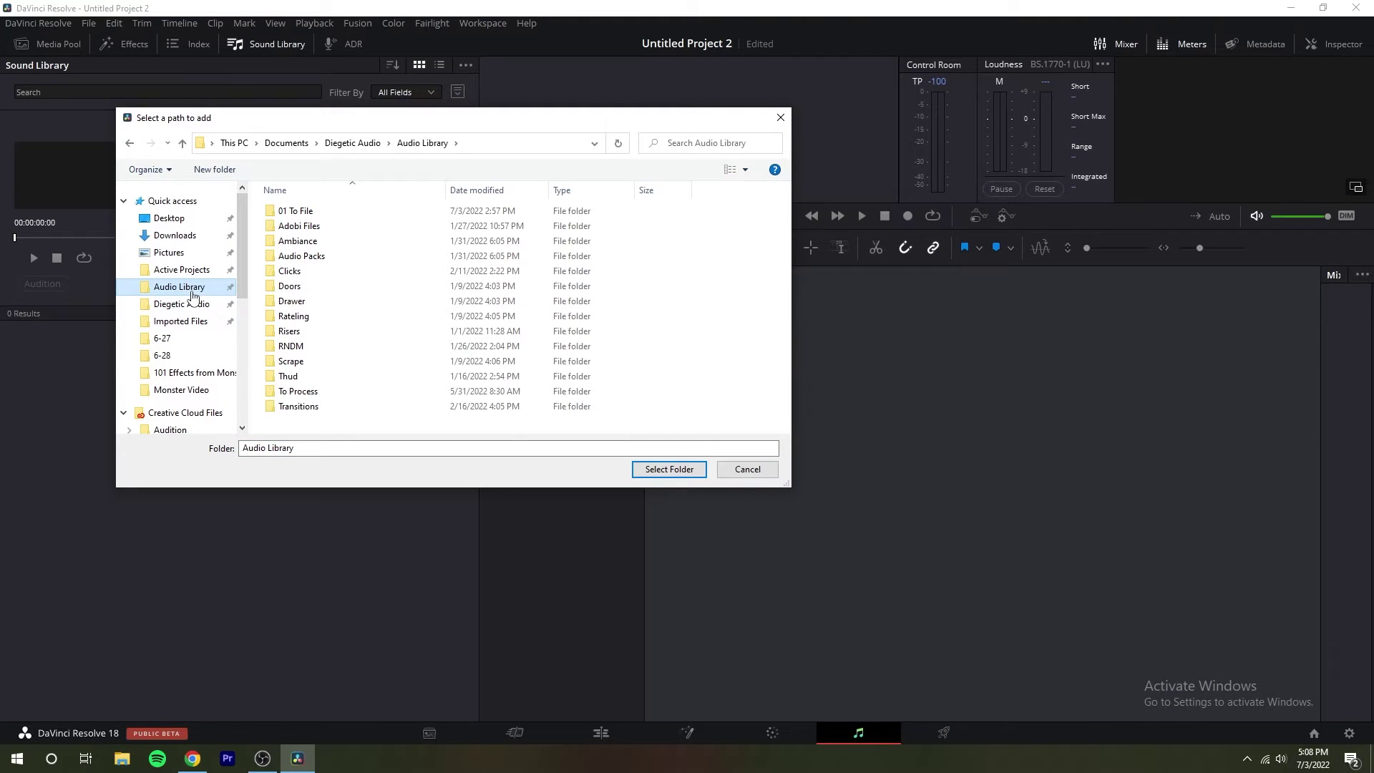
left_click(675, 470)
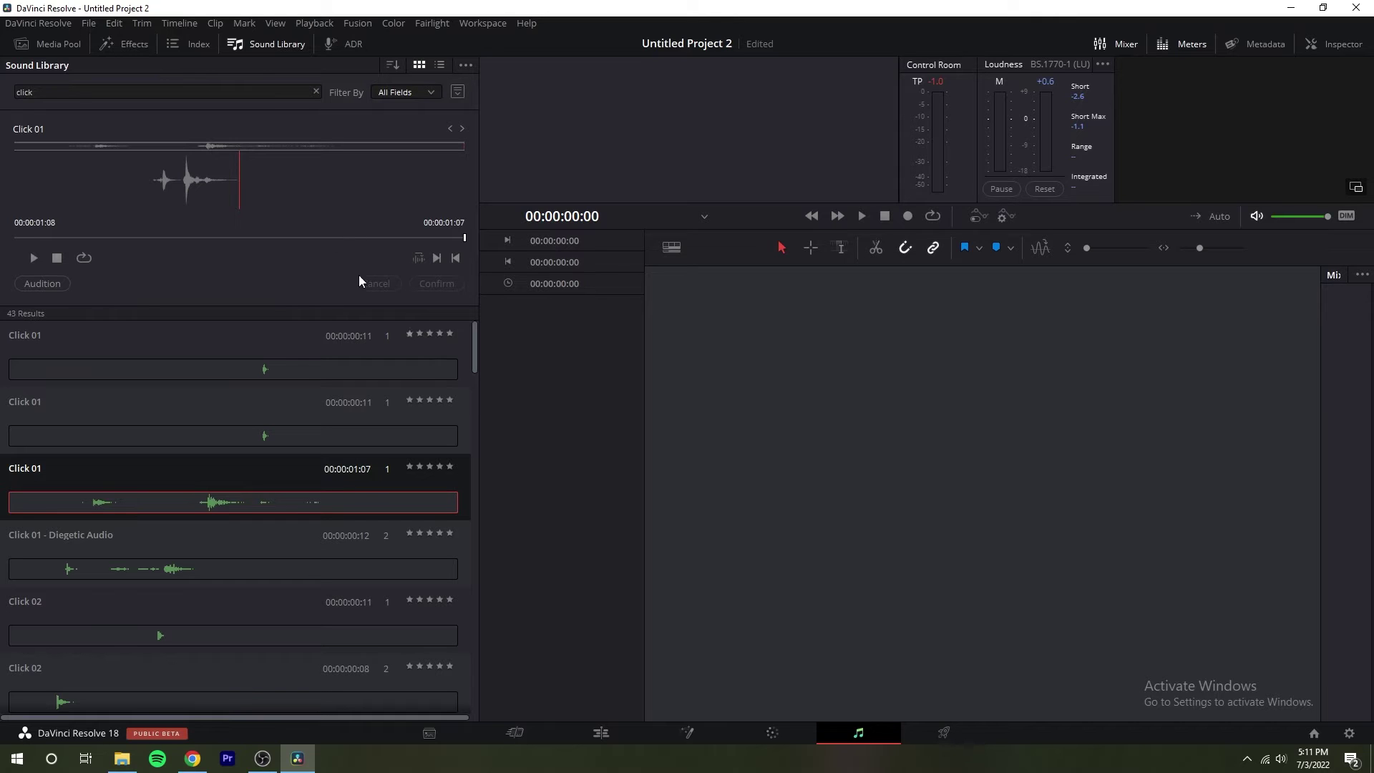
Step: Replace the 'click' search with 'impa' in the Sound Library search box
left_click(159, 91)
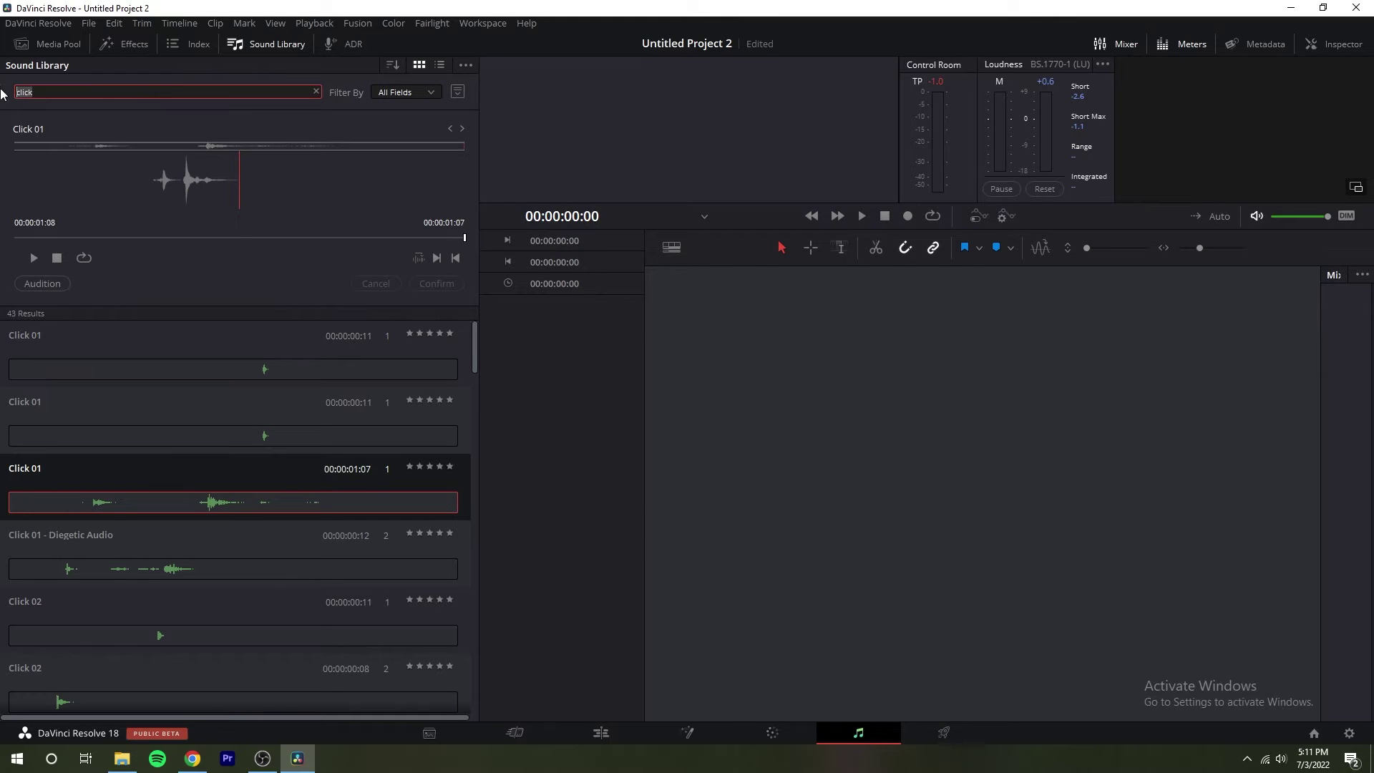
left_click(315, 90)
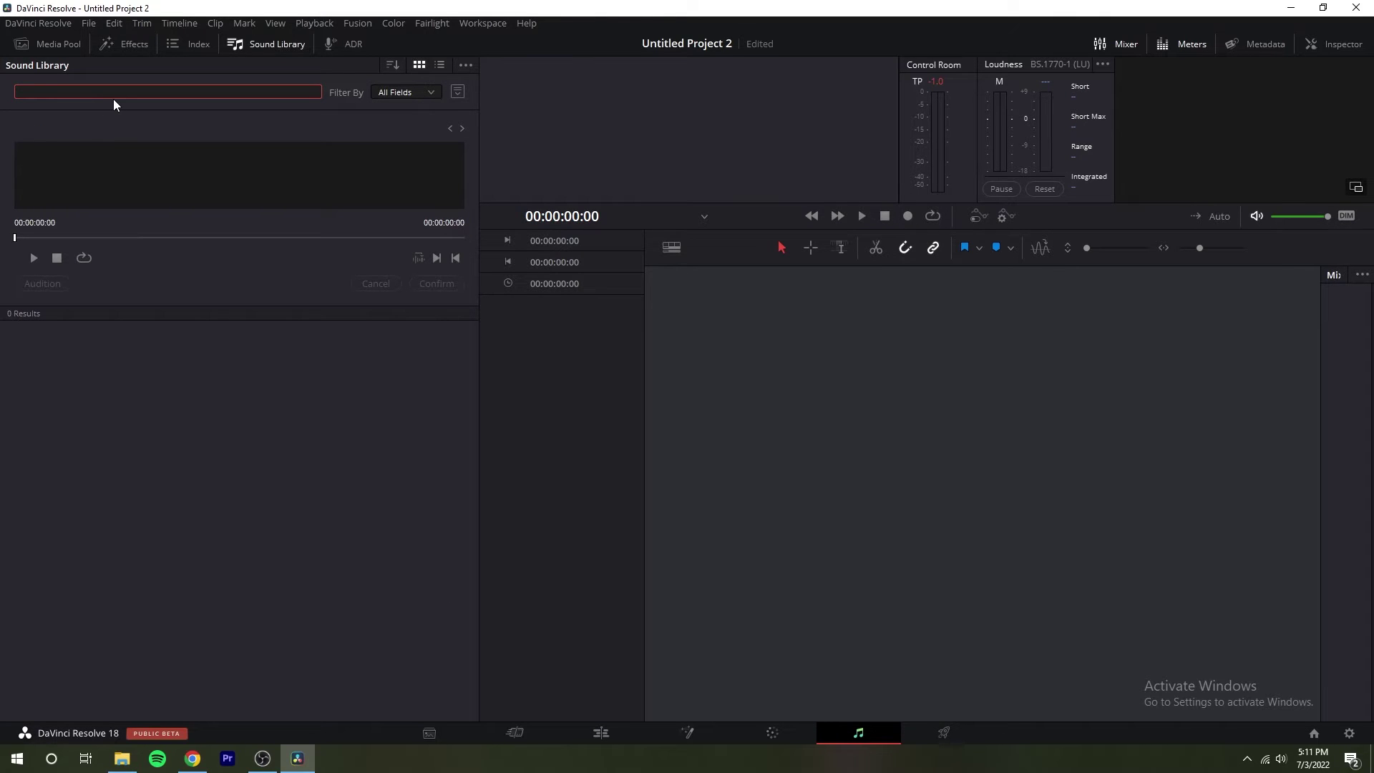
type("impa")
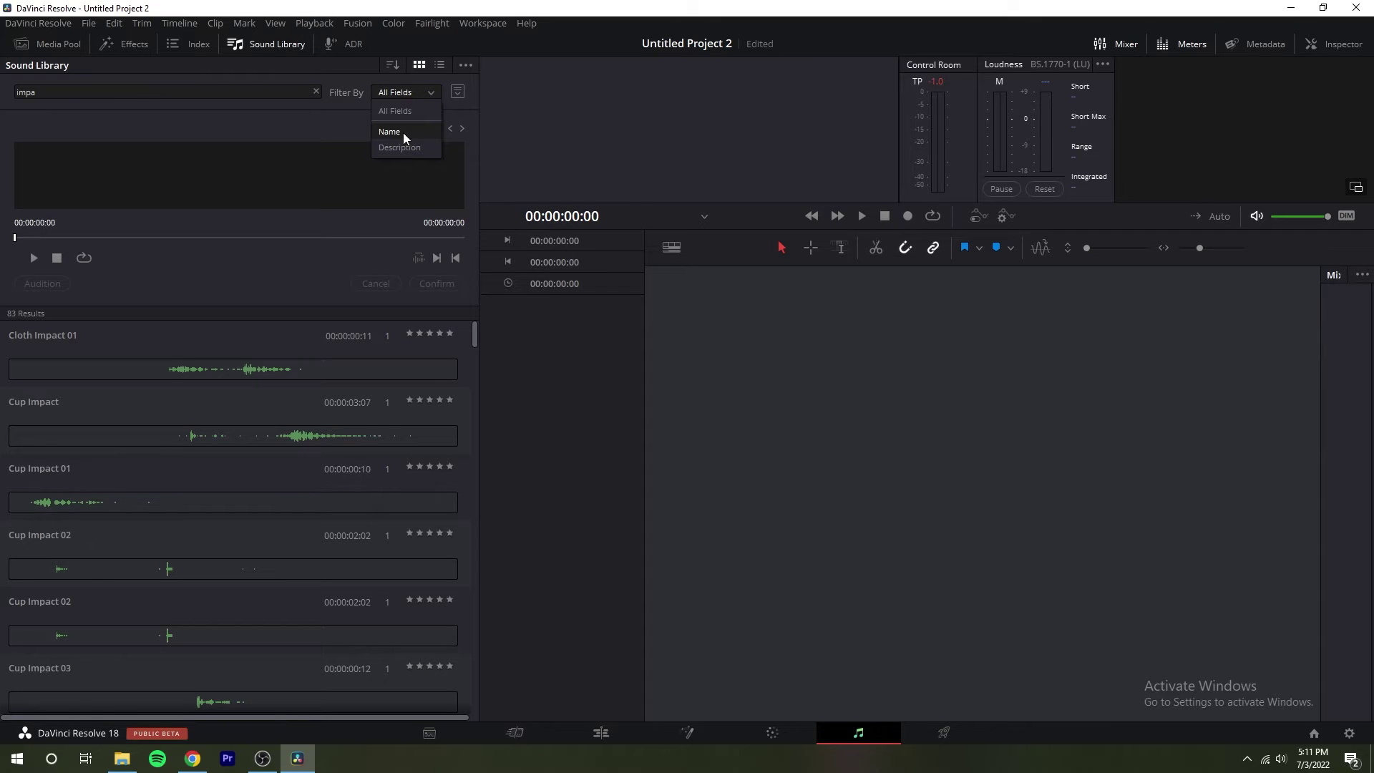
Step: Keep Filter By on All Fields, switch results to list view, and scrub the Audio 1 recording
left_click(412, 104)
left_click(439, 65)
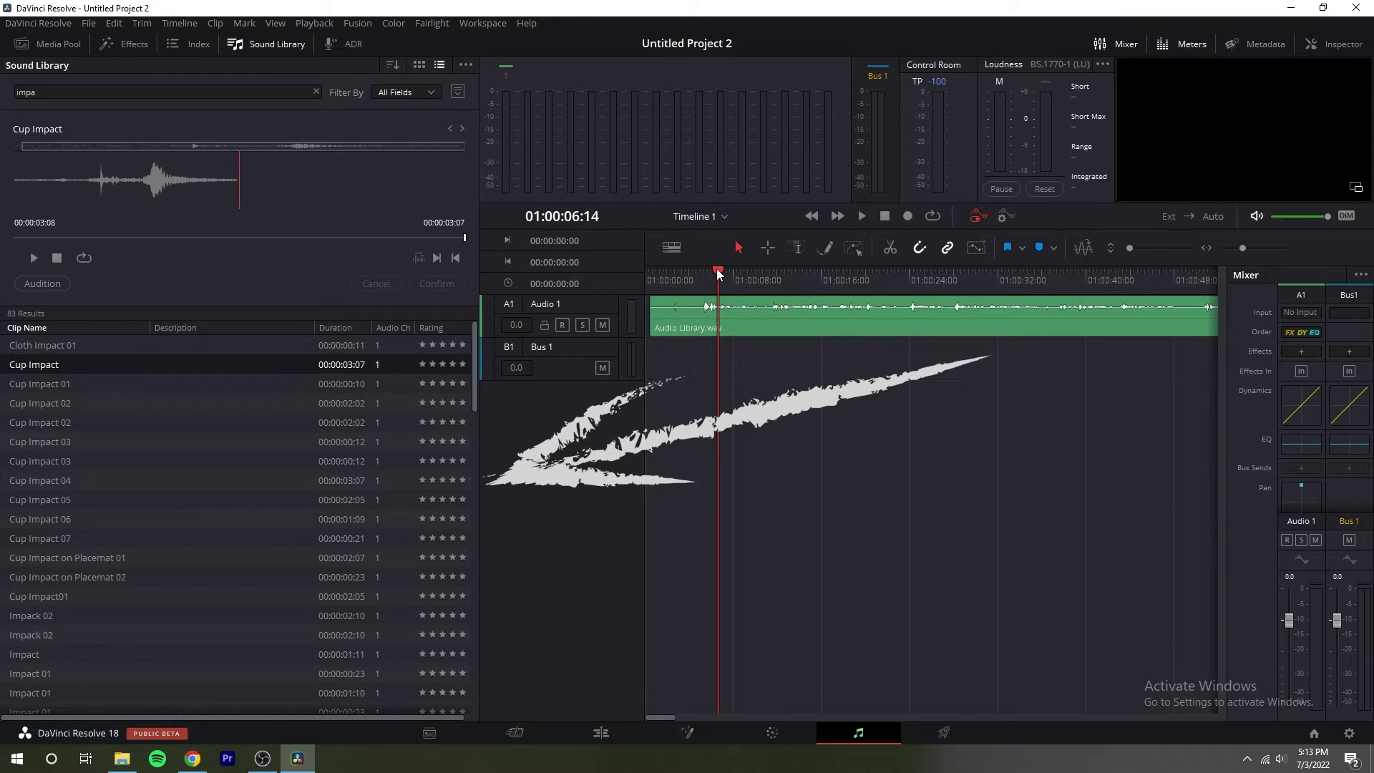
mouse_move(719, 274)
left_mouse_down()
mouse_move(702, 264)
mouse_move(733, 270)
left_mouse_up()
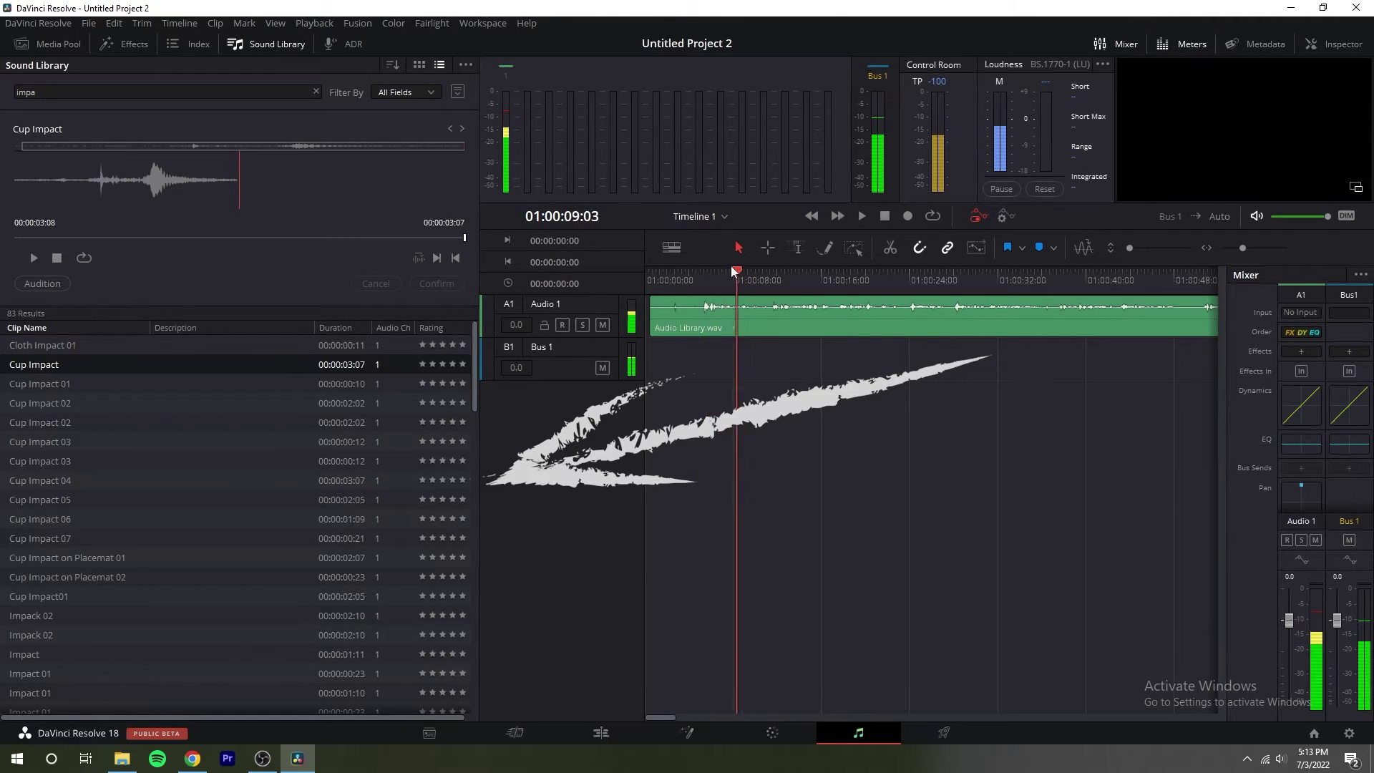
Step: Play and stop the Cup Impact preview, then step through Cloth Impact 01 and Wall Crash Impact 01
left_click(33, 259)
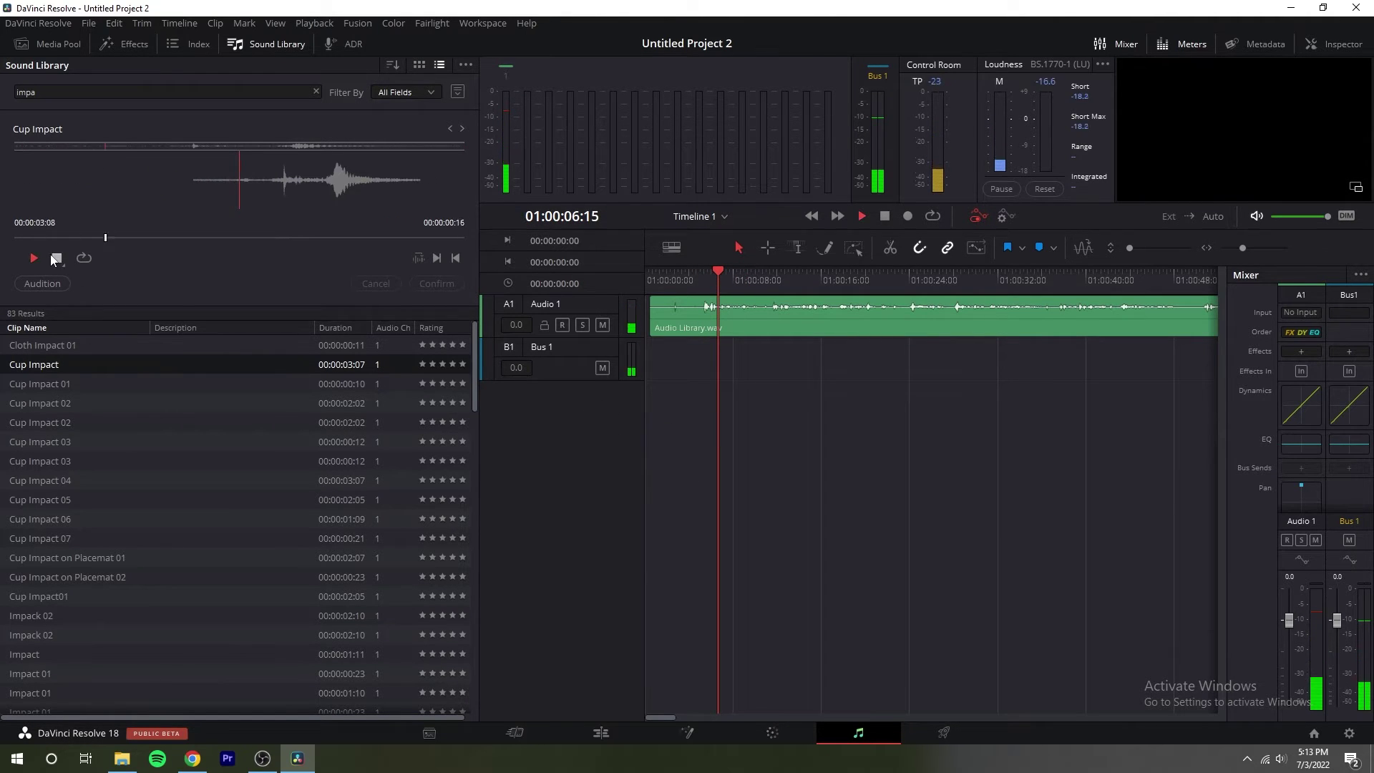
left_click(57, 258)
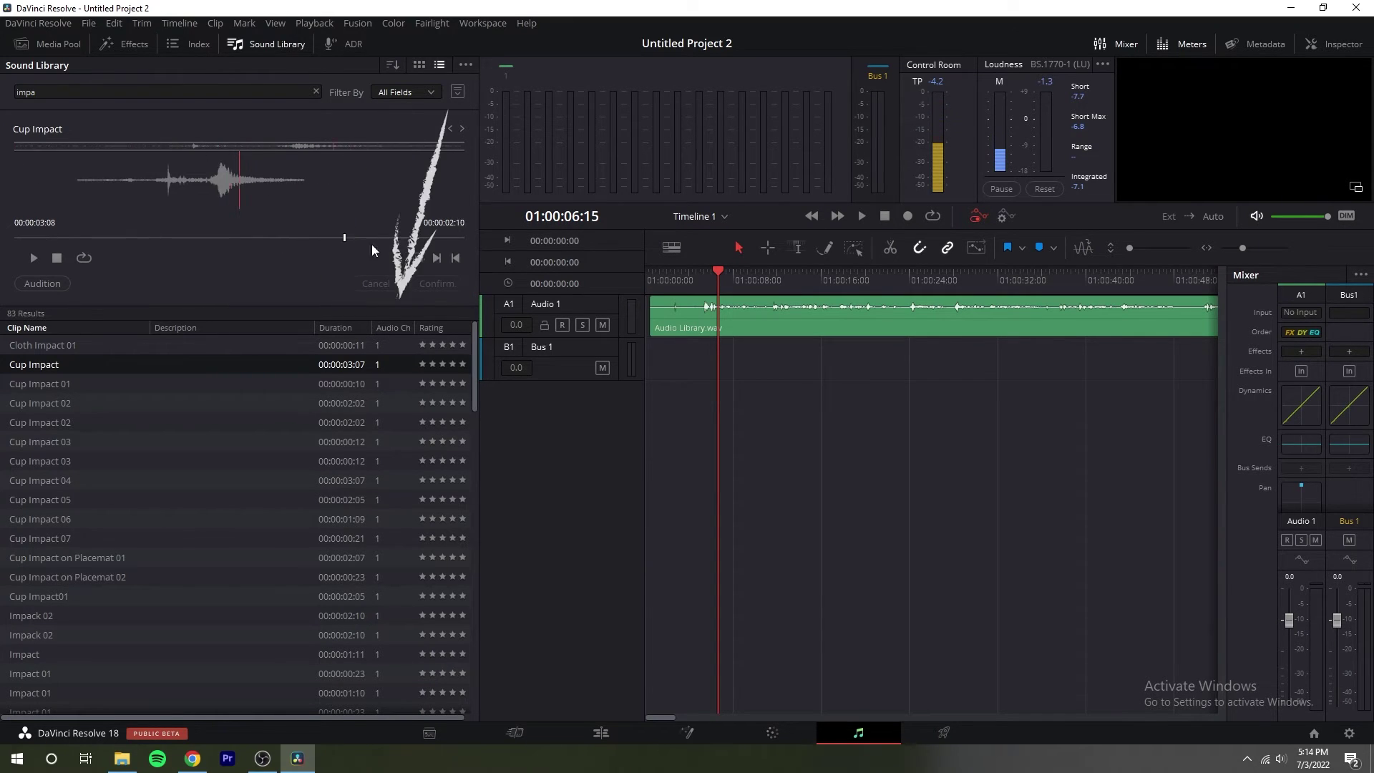
left_click(450, 129)
left_click(450, 129)
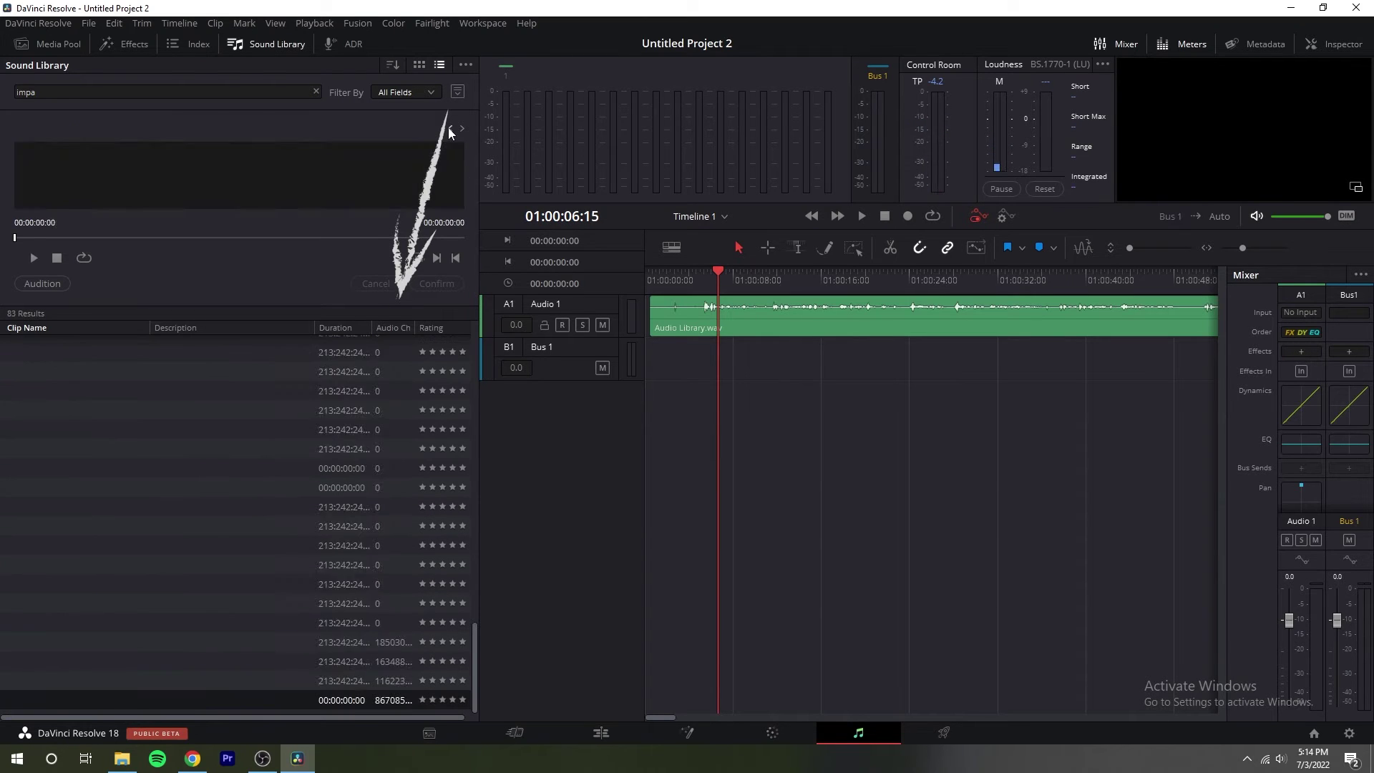
left_click(463, 129)
left_click(465, 131)
left_click(465, 130)
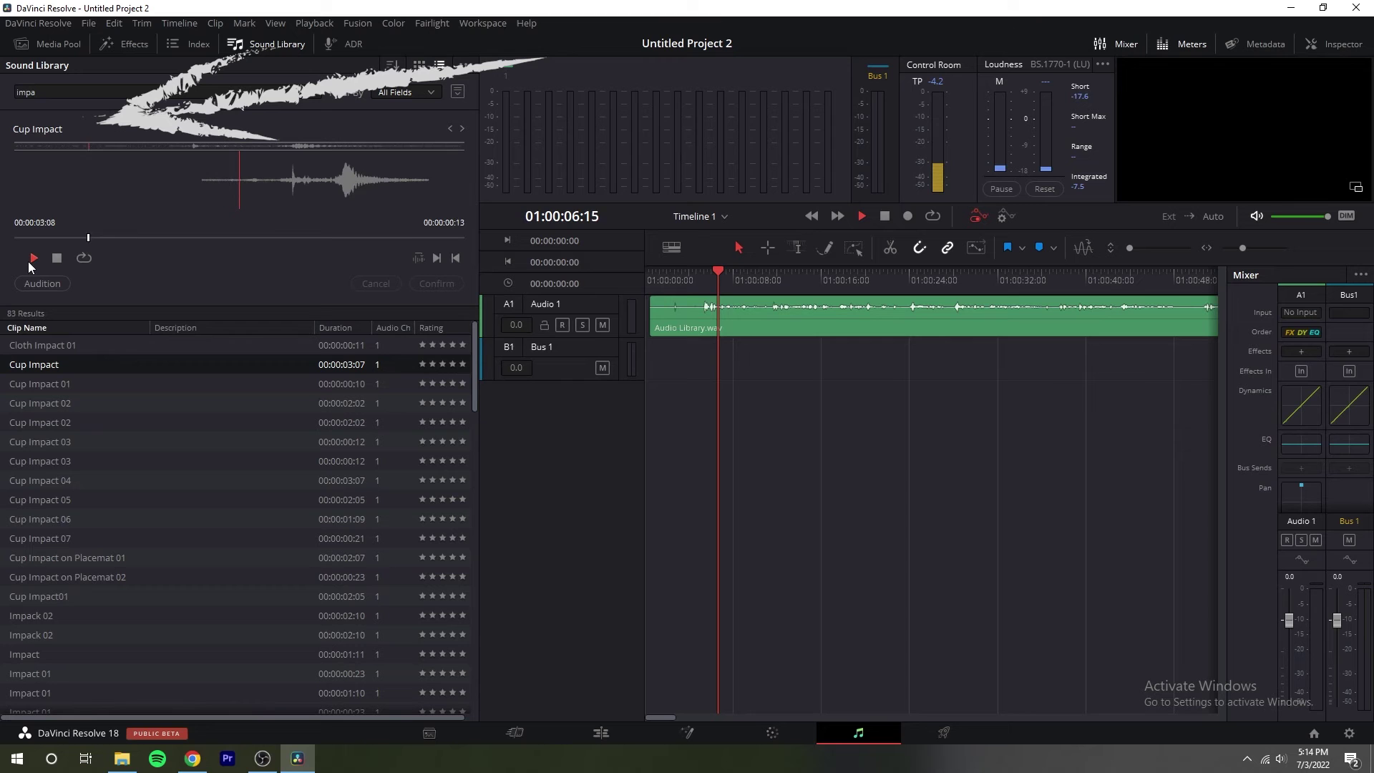
Step: Preview Cup Impact 01, Cup Impact 02 and Cup Impact on Placemat 01, scrubbing the last
left_click(78, 384)
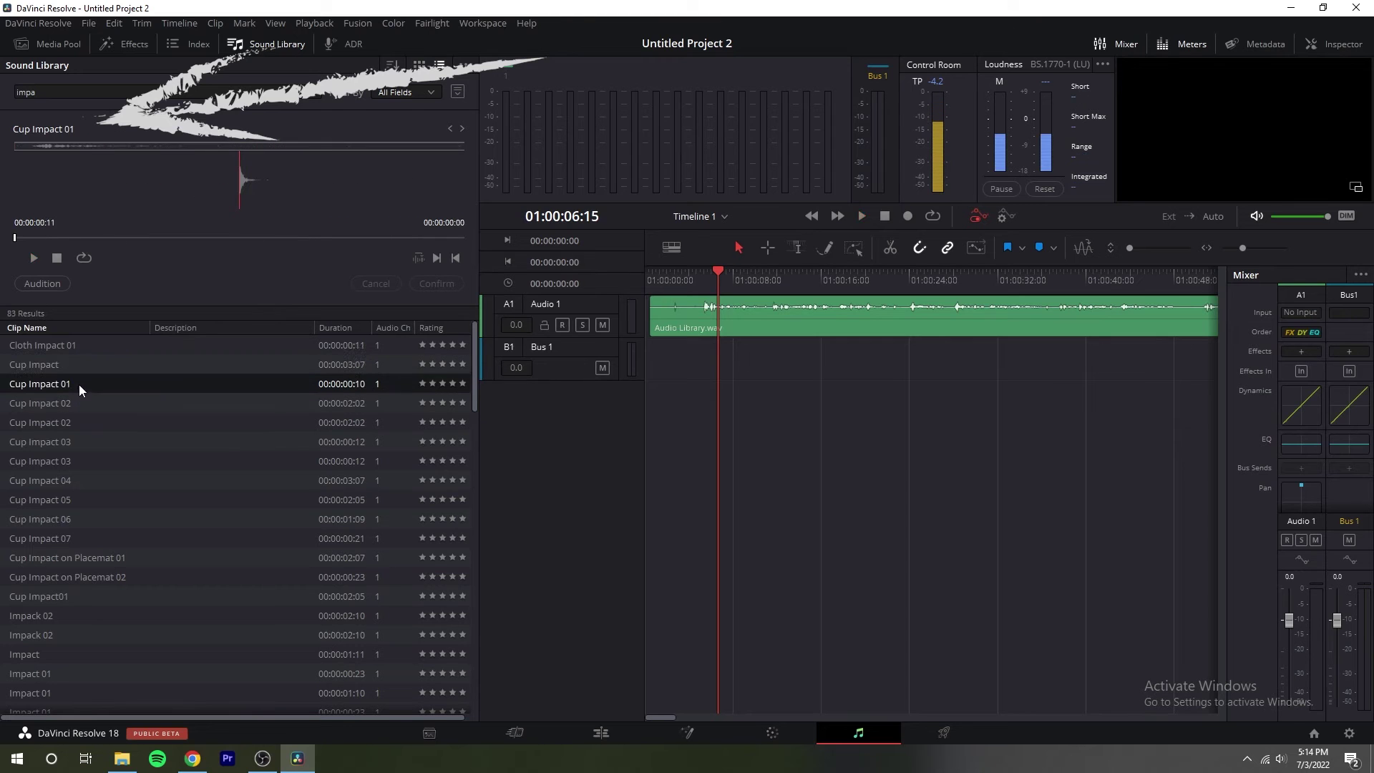
left_click(36, 257)
left_click(60, 421)
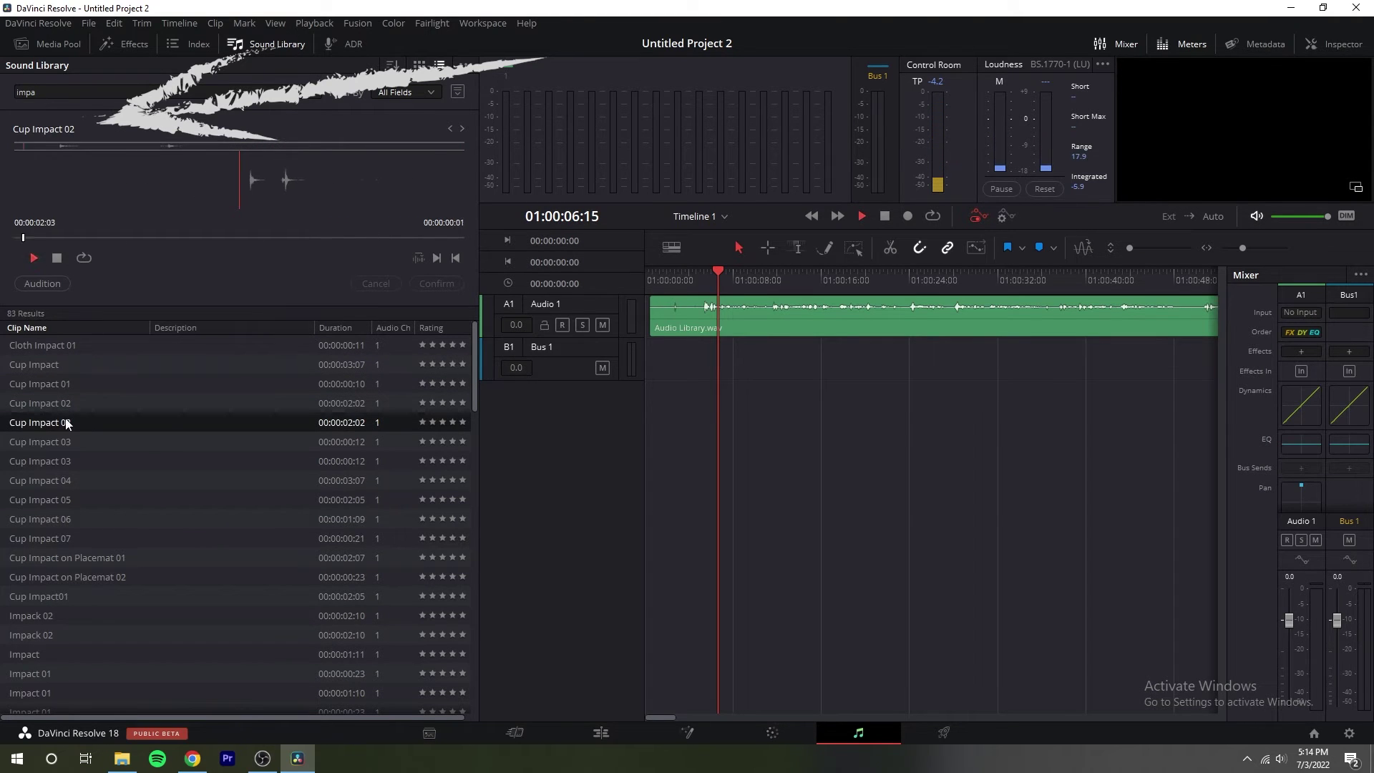
left_click(122, 557)
left_click(36, 259)
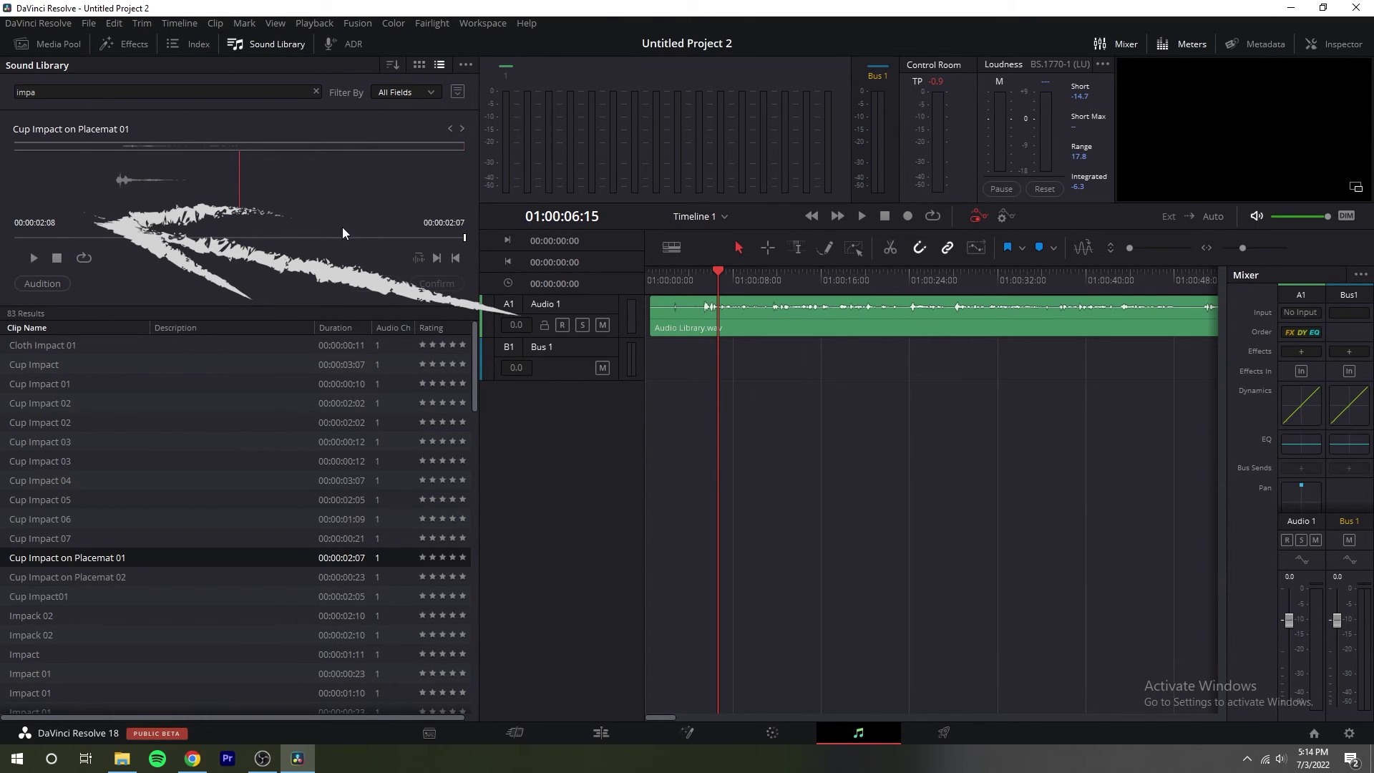
left_click_drag(464, 239, 109, 242)
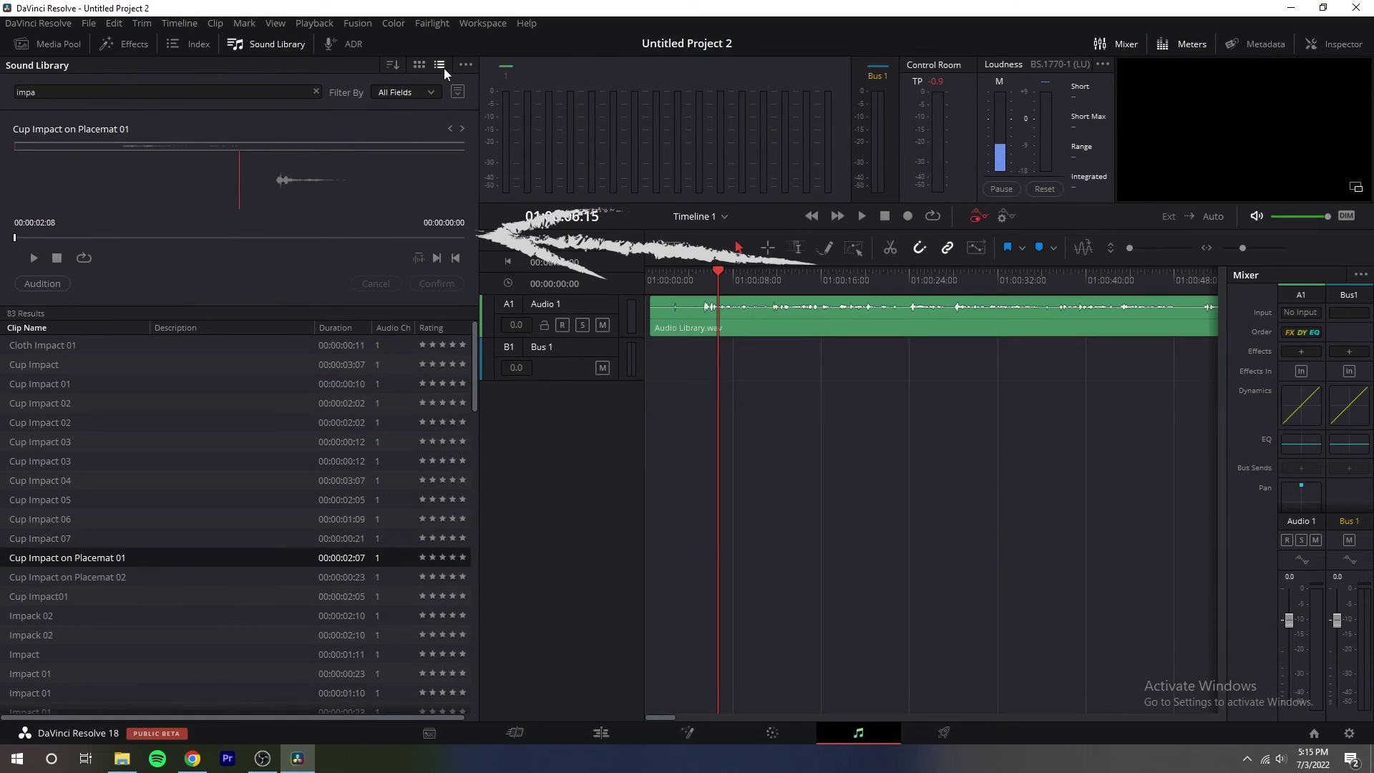
Step: Switch the results to waveform thumbnails, then play and scrub the Cloth Impact 01 preview
left_click(420, 66)
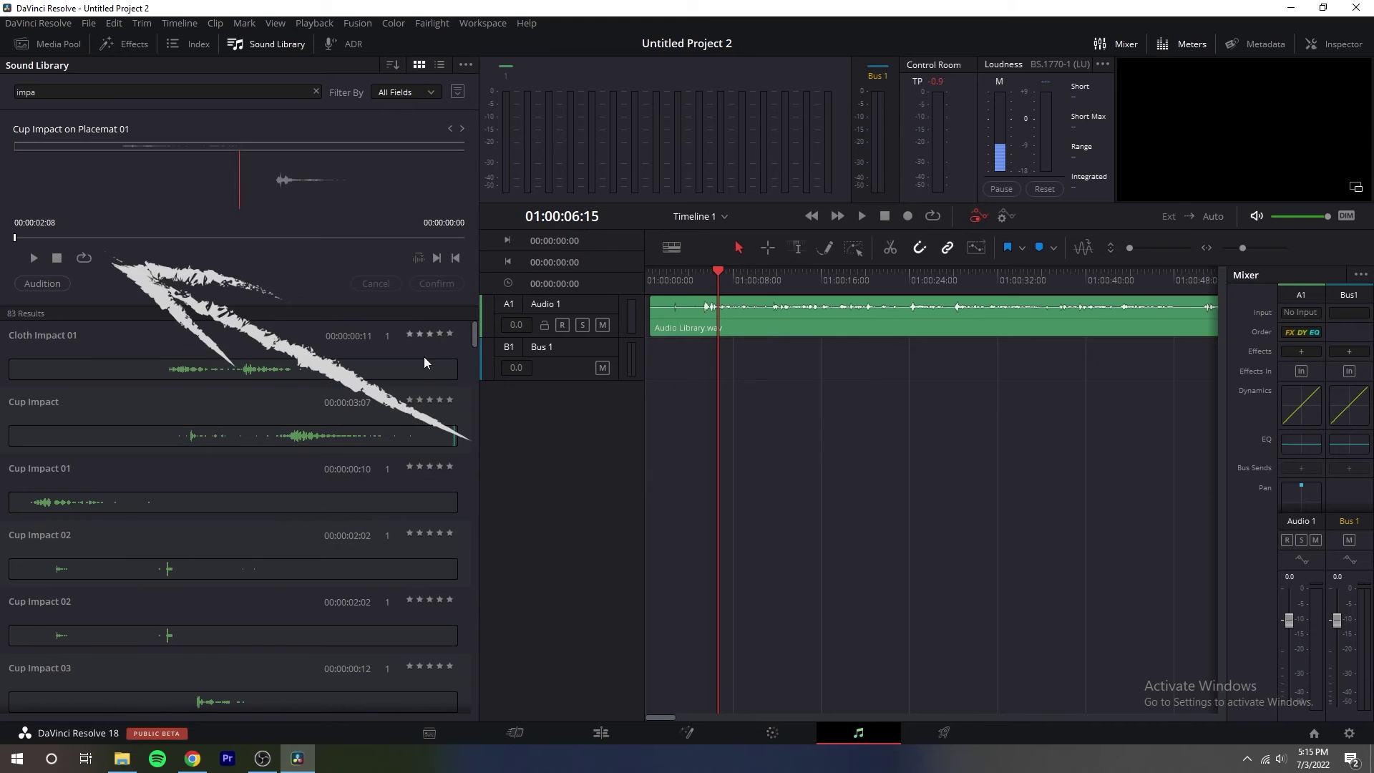
left_click(276, 366)
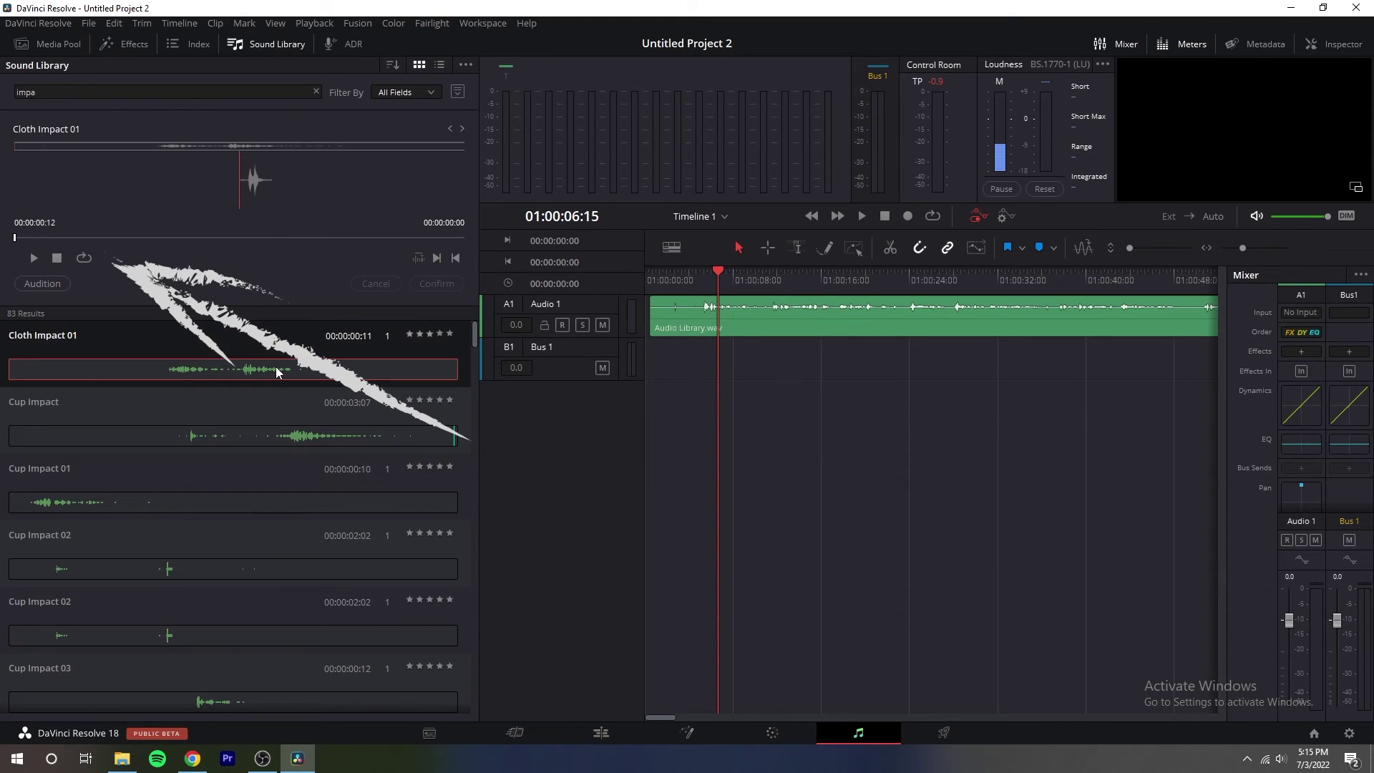
left_click(35, 257)
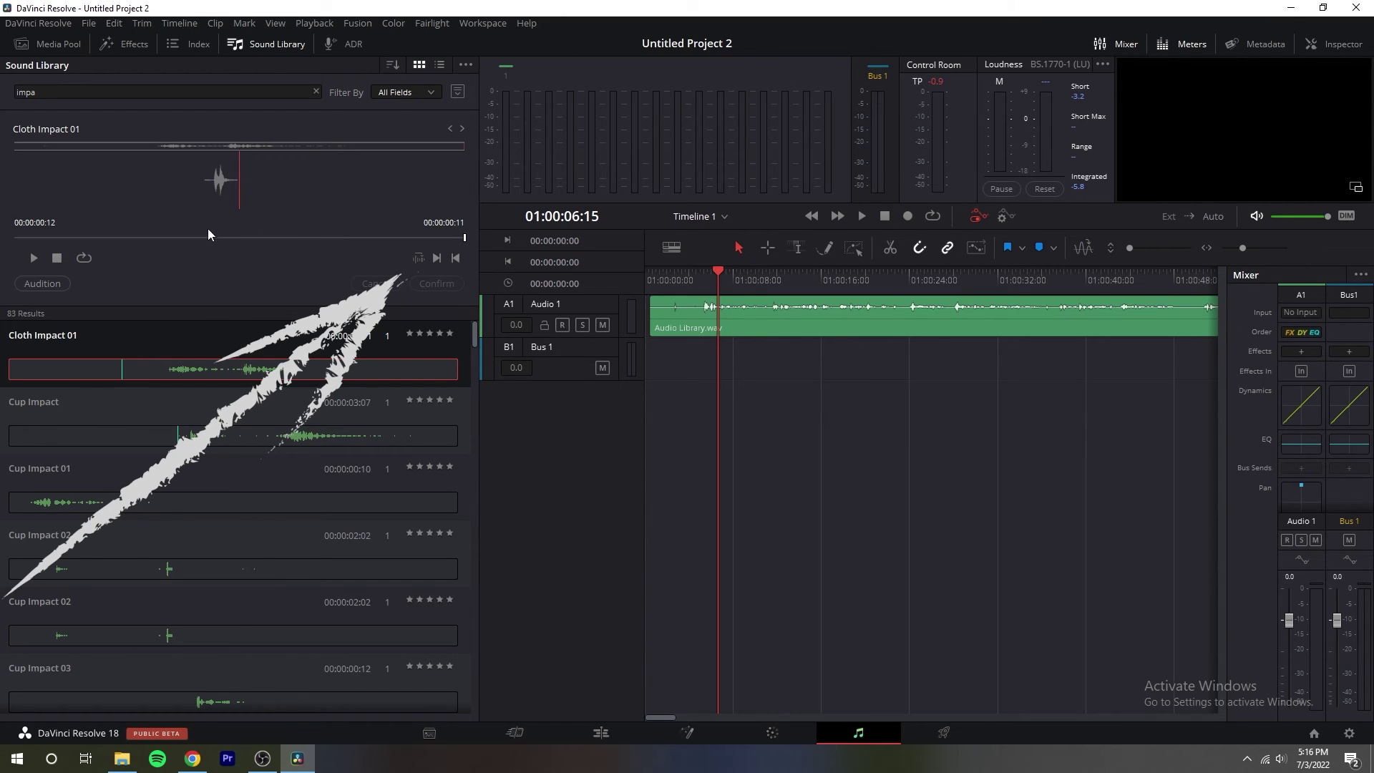
left_click_drag(457, 239, 143, 244)
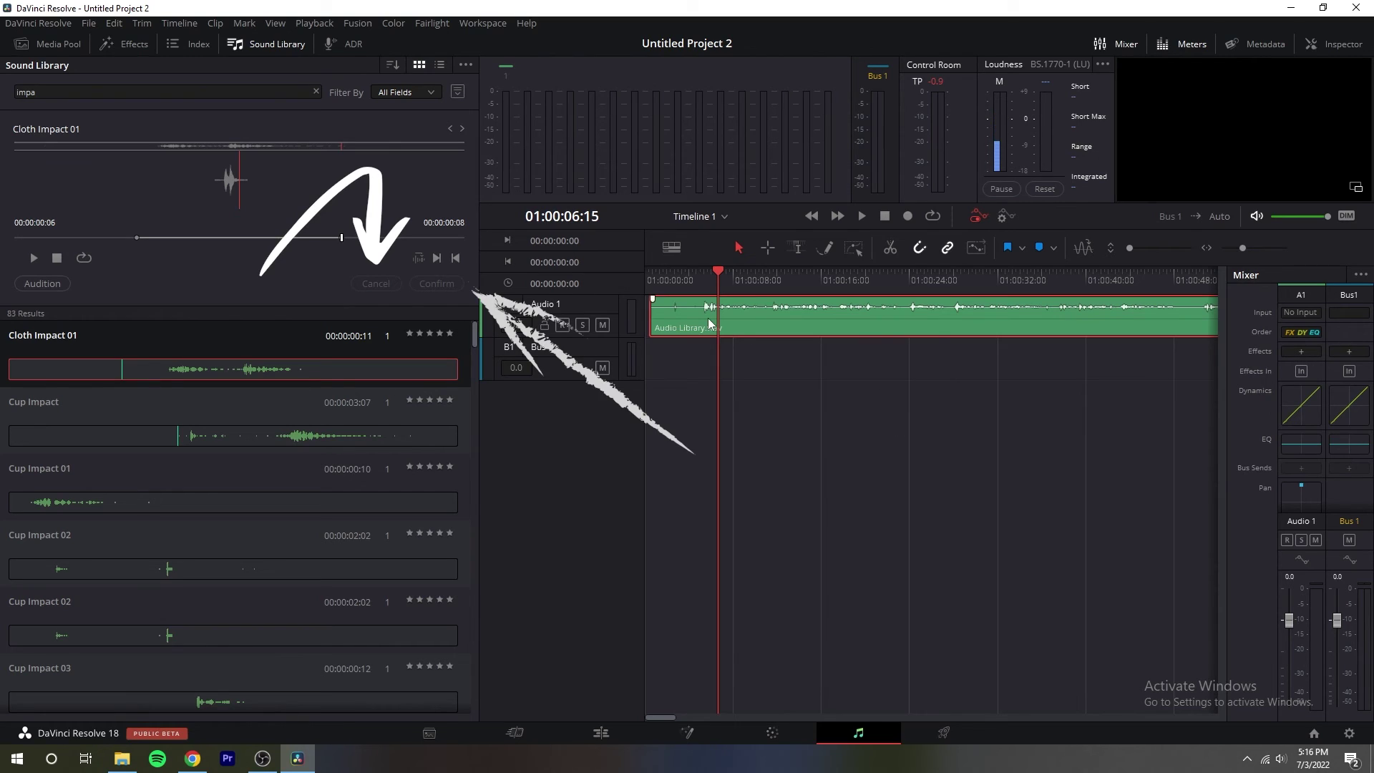
right_click(709, 319)
Step: Return the timeline playhead to 01:00:00:00 and play the Cloth Impact 01 preview twice
left_click(720, 276)
left_click_drag(720, 275, 624, 274)
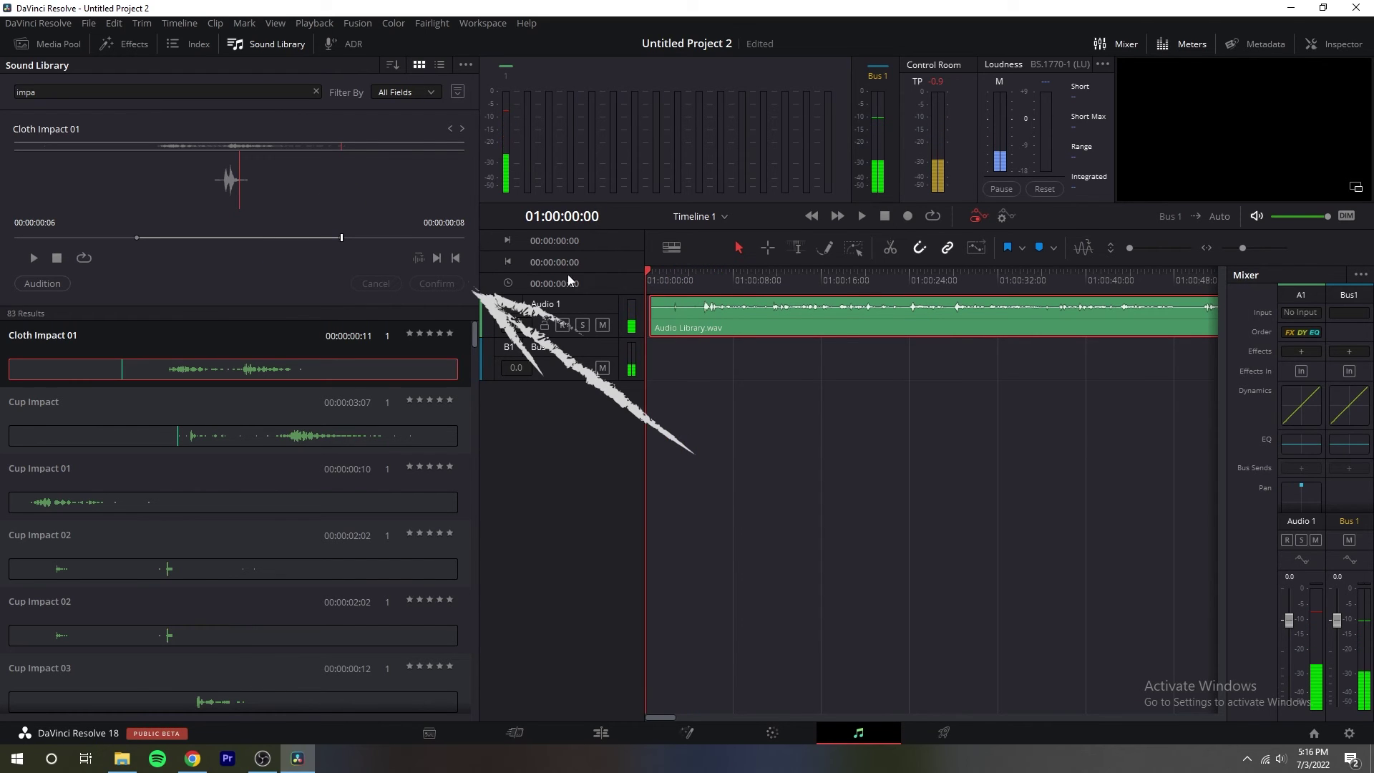
left_click(36, 259)
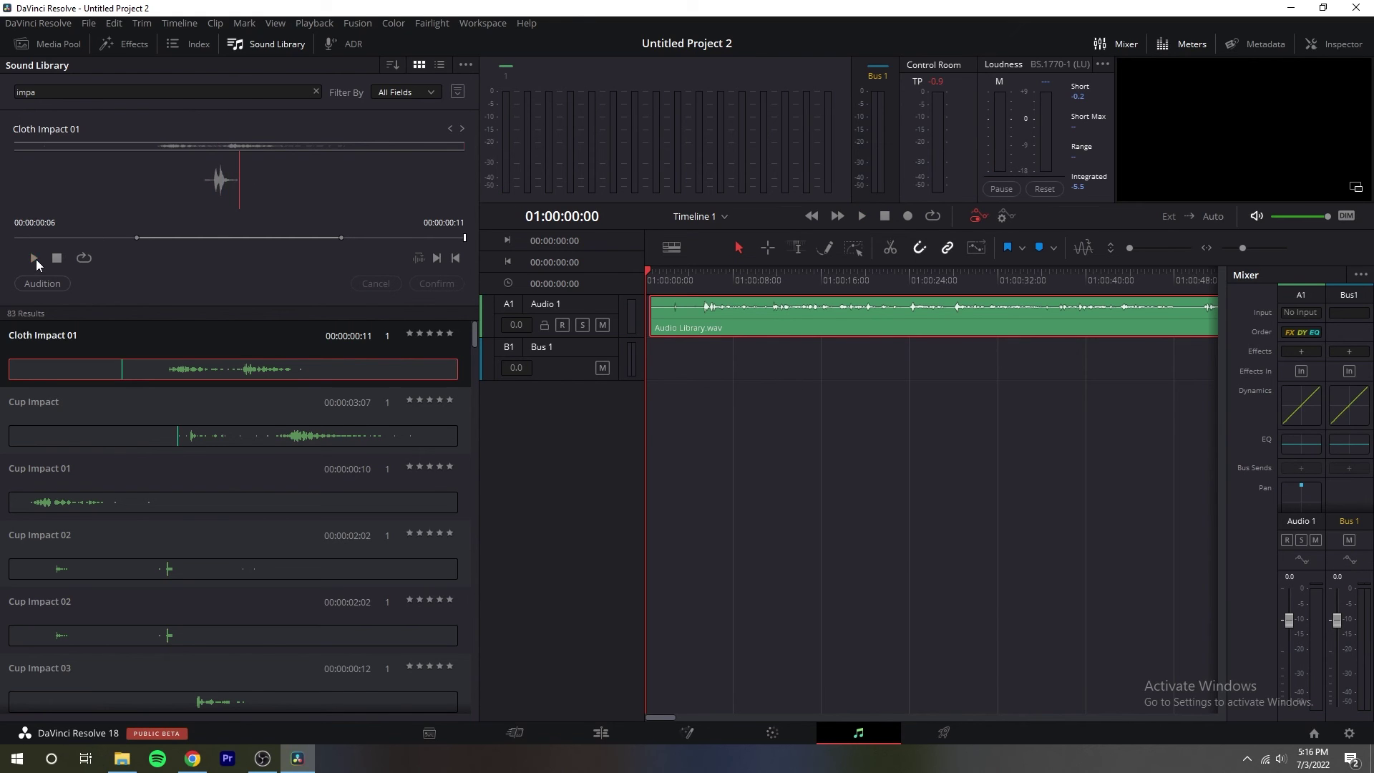
left_click(34, 257)
Step: Audition Cloth Impact 01 on Audio 1, play the timeline to 01:00:02:01, then zoom in
left_click(577, 307)
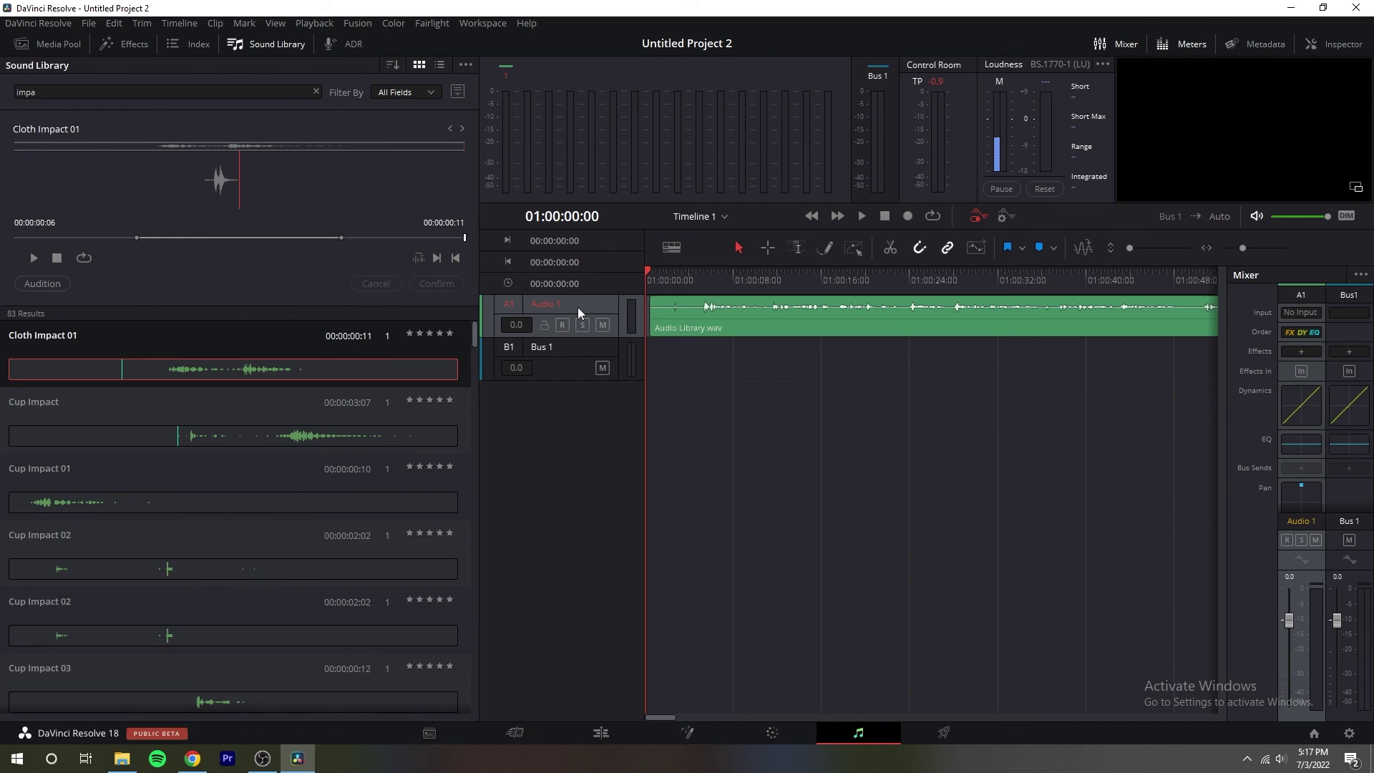
left_click(56, 285)
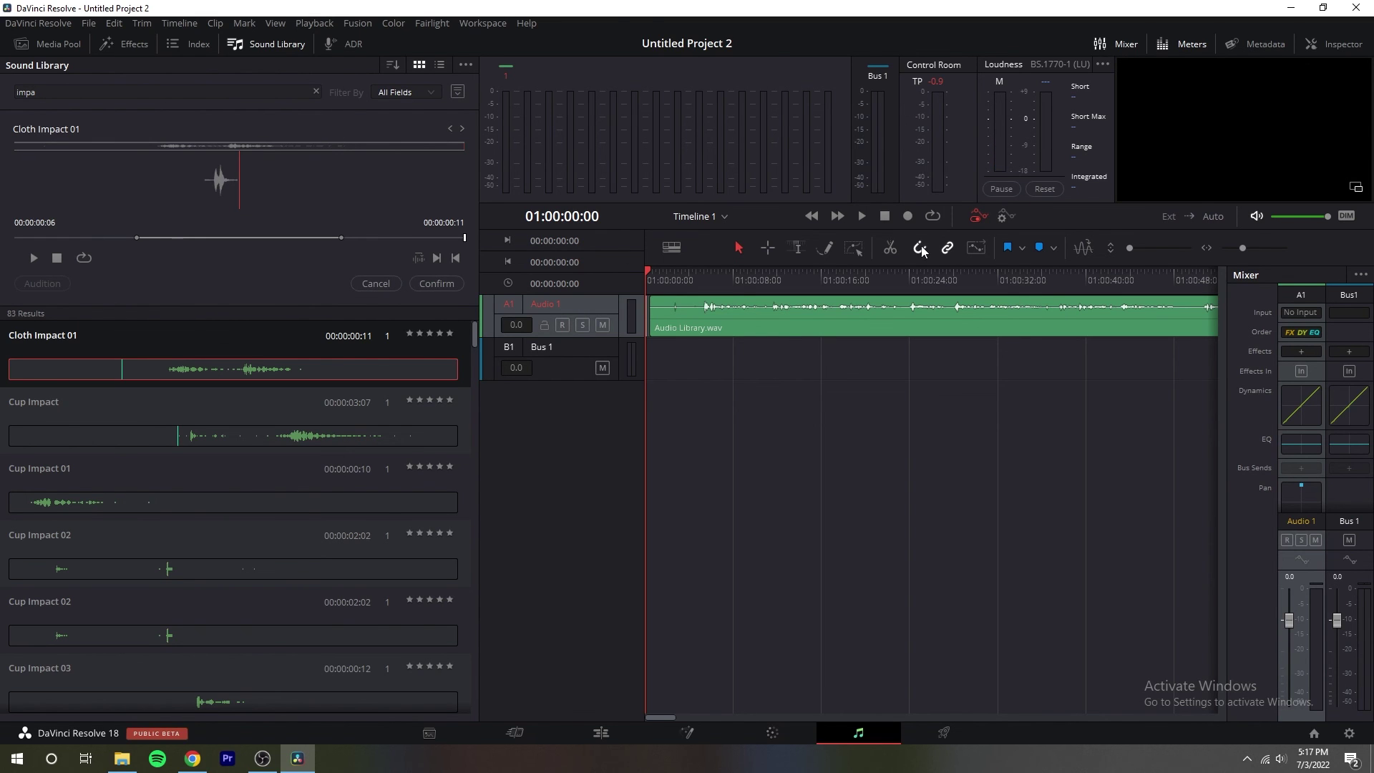
left_click(863, 217)
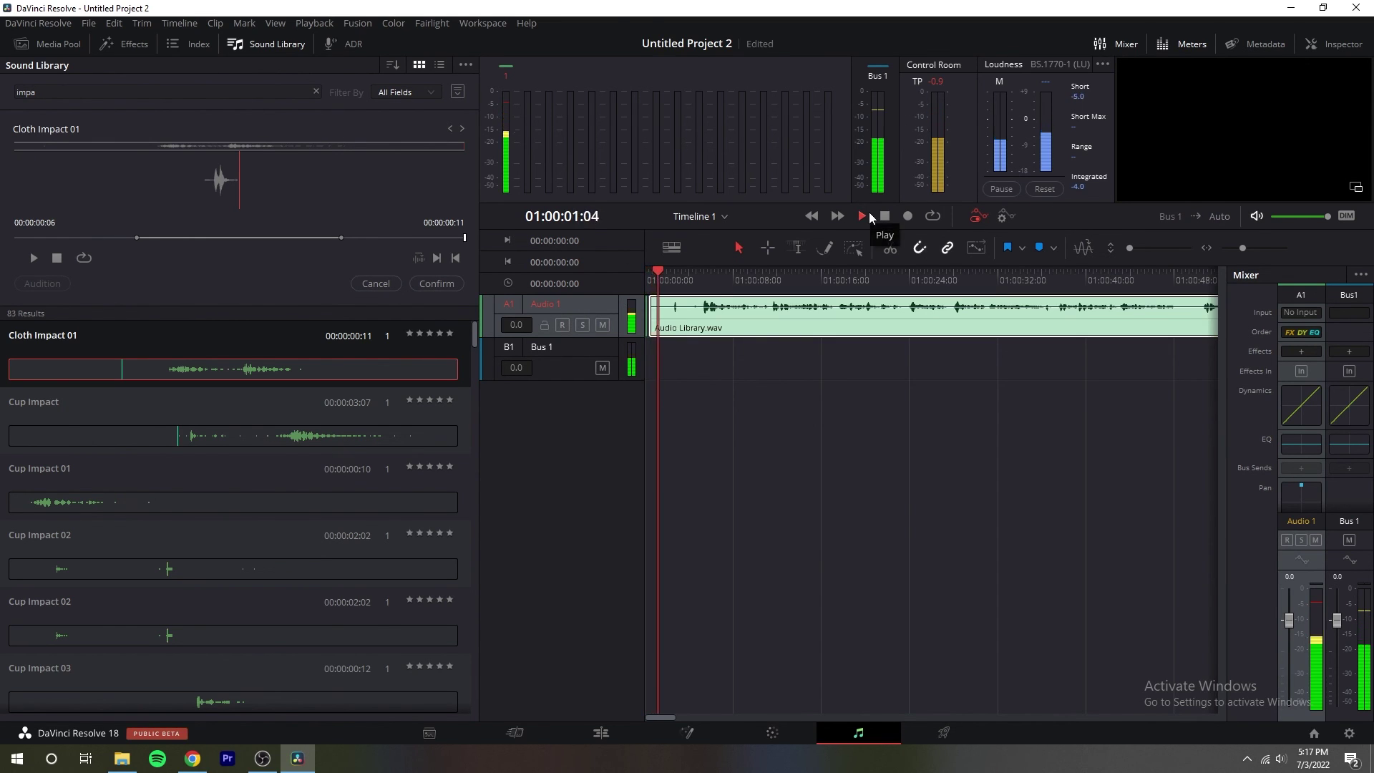
left_click(856, 217)
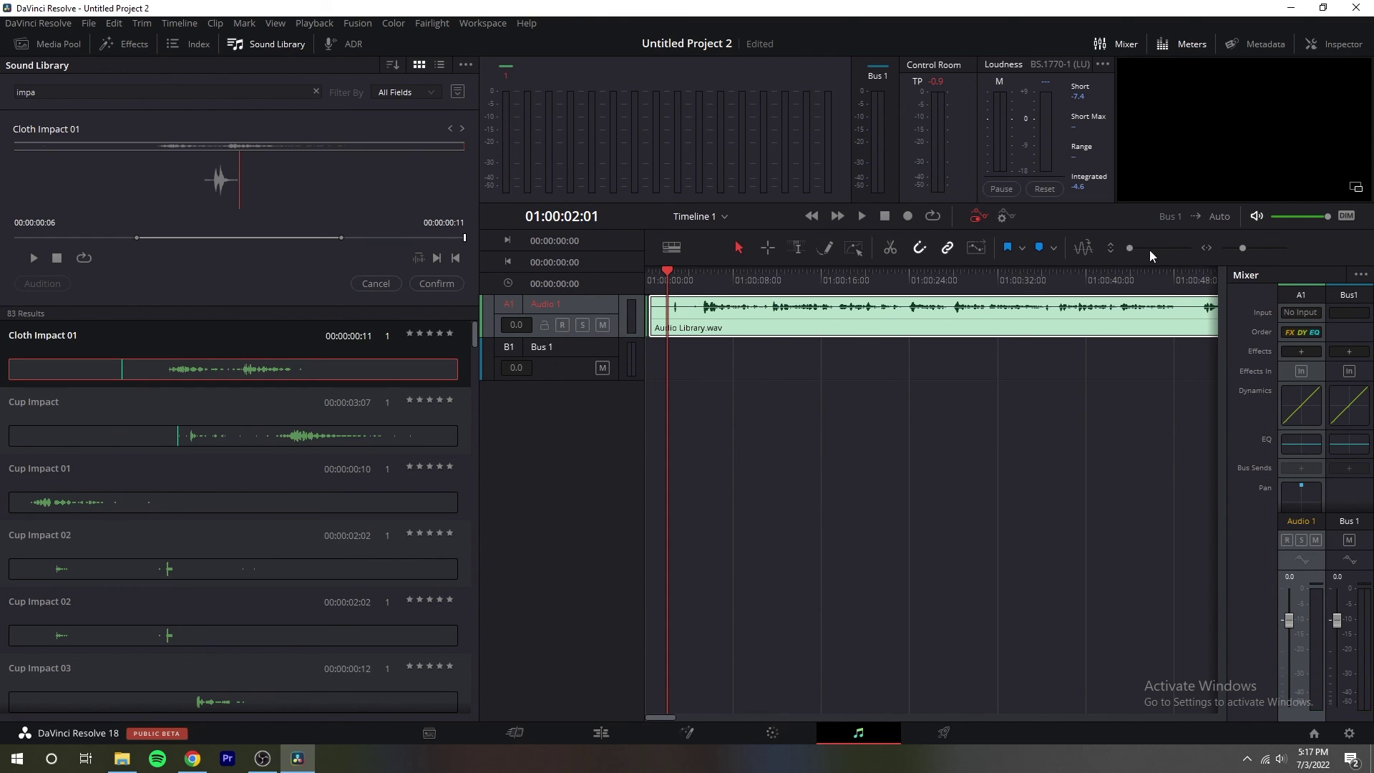
left_click_drag(1240, 245, 1250, 248)
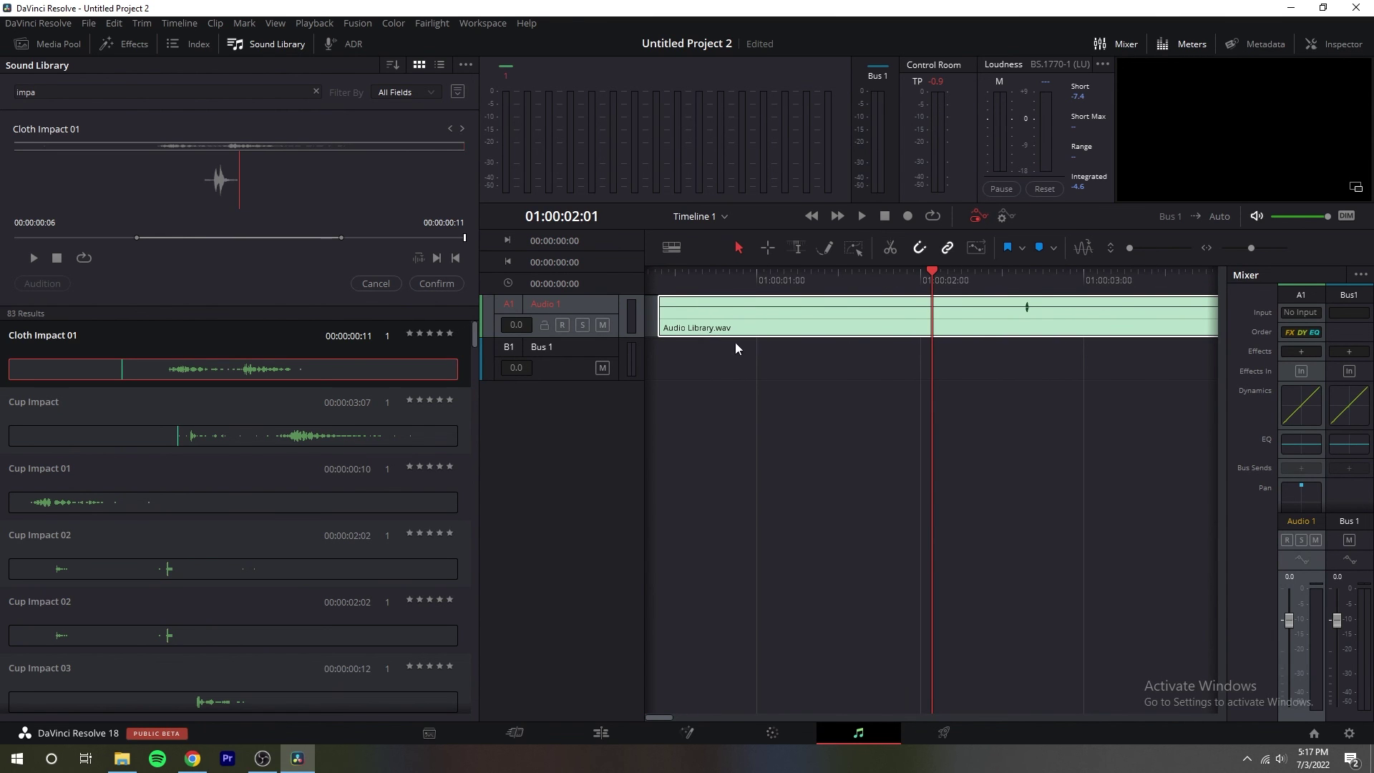
Step: Rewind the playhead to the timeline start and cancel the Cloth Impact 01 audition
left_click_drag(870, 269, 578, 280)
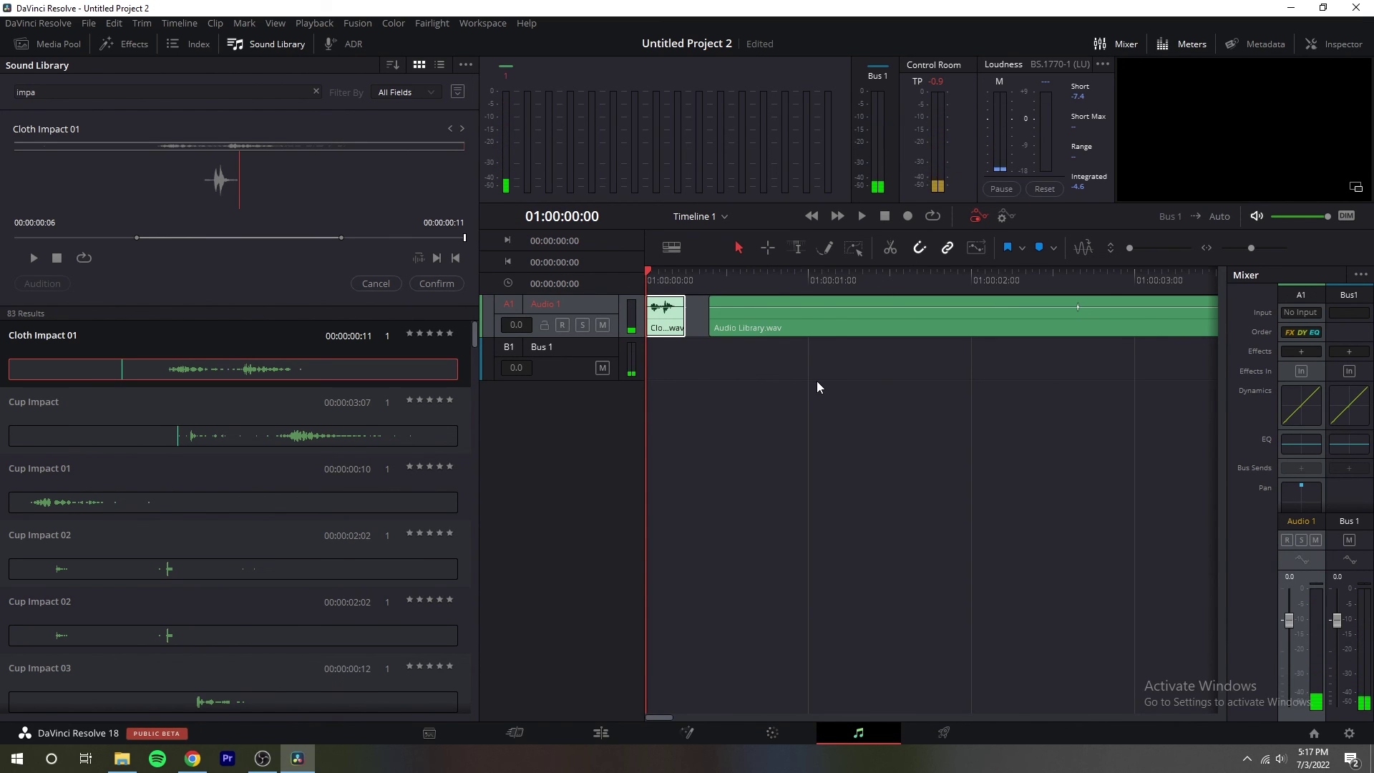
left_click(376, 284)
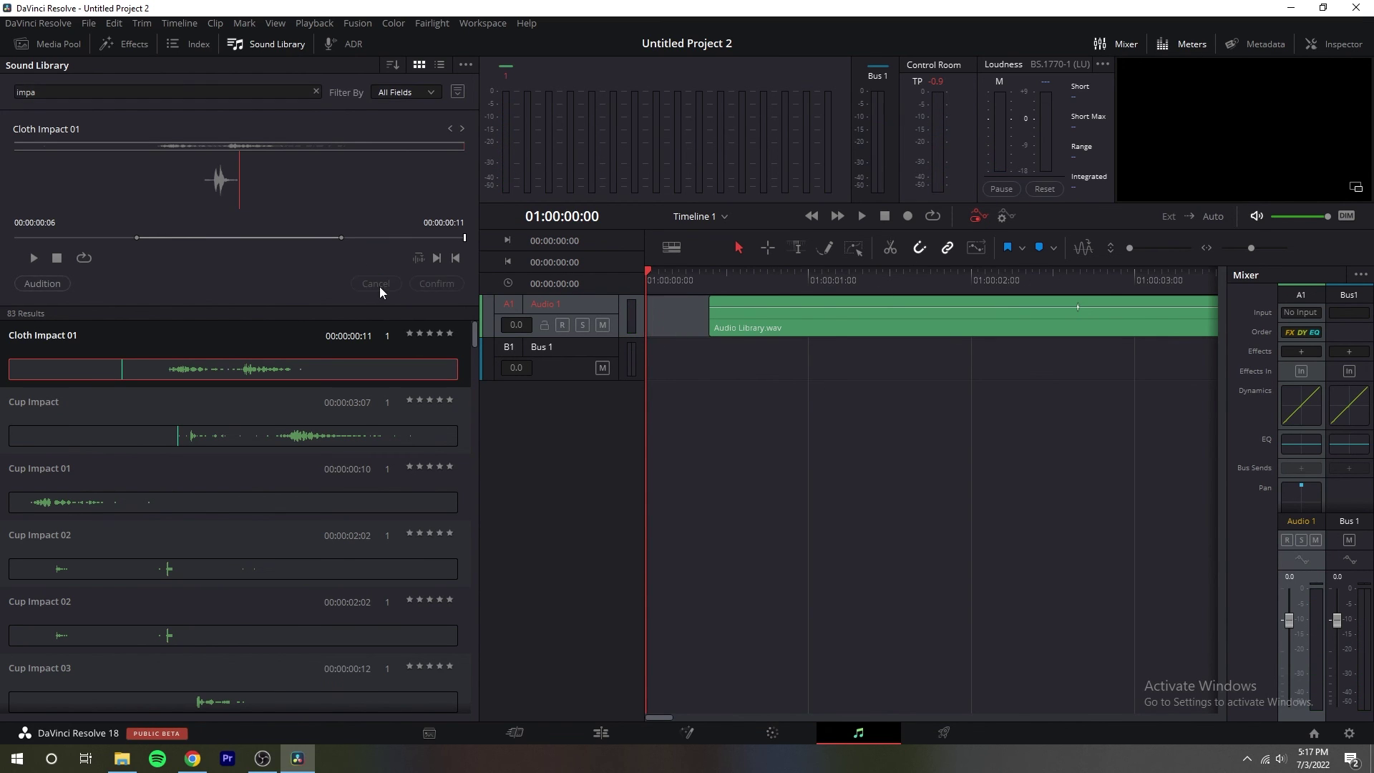